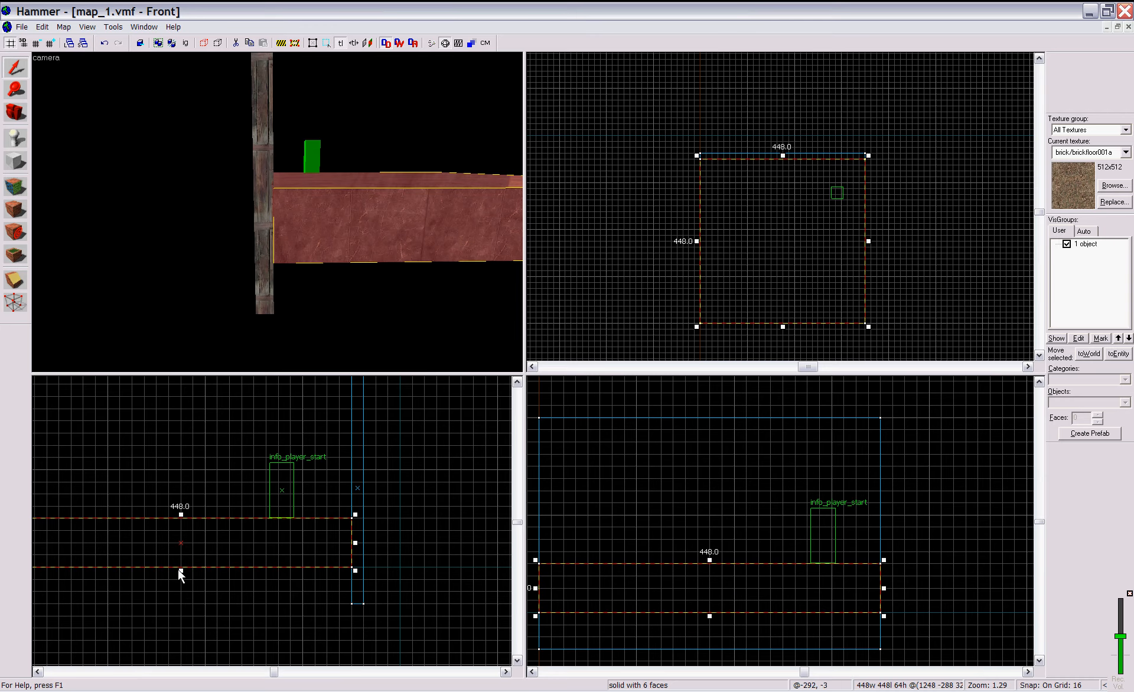
Step: Reduce the floor brush's thickness to 32 units by raising its underside
left_click_drag(180, 570, 180, 542)
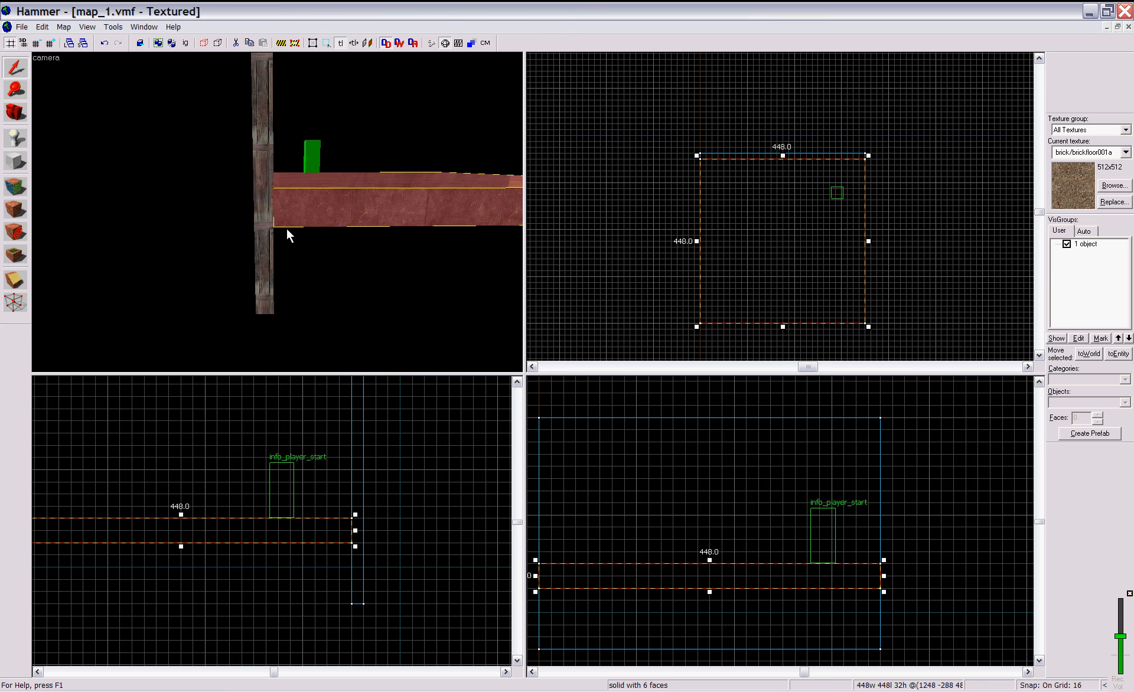
left_click(263, 207)
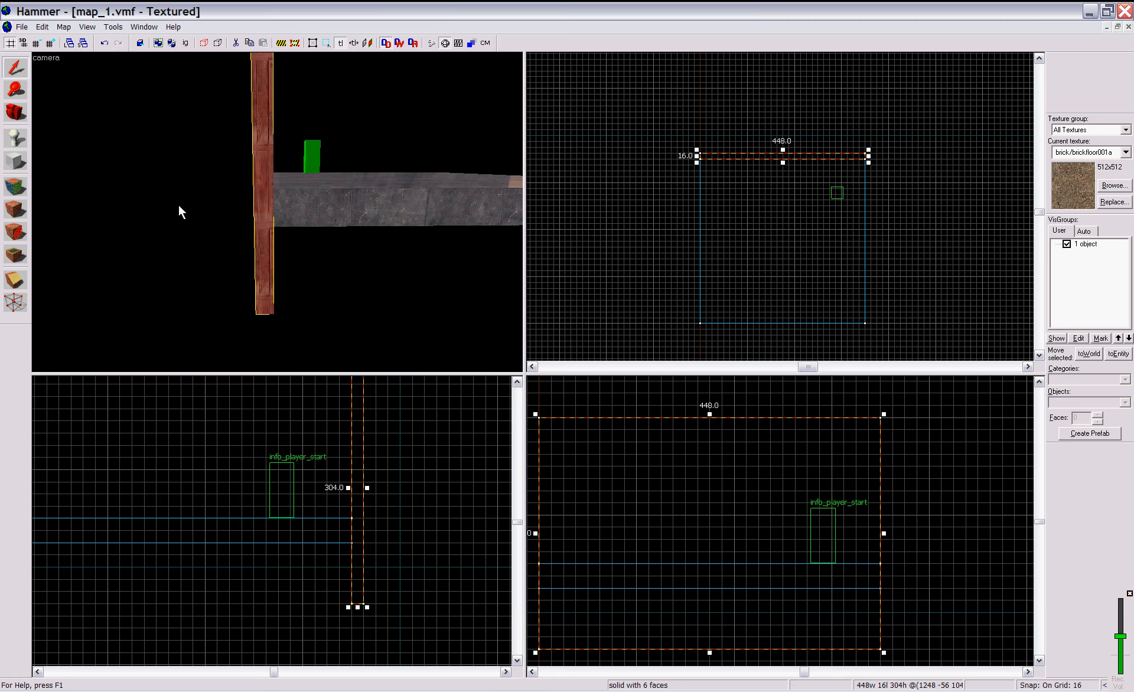
left_click(293, 213)
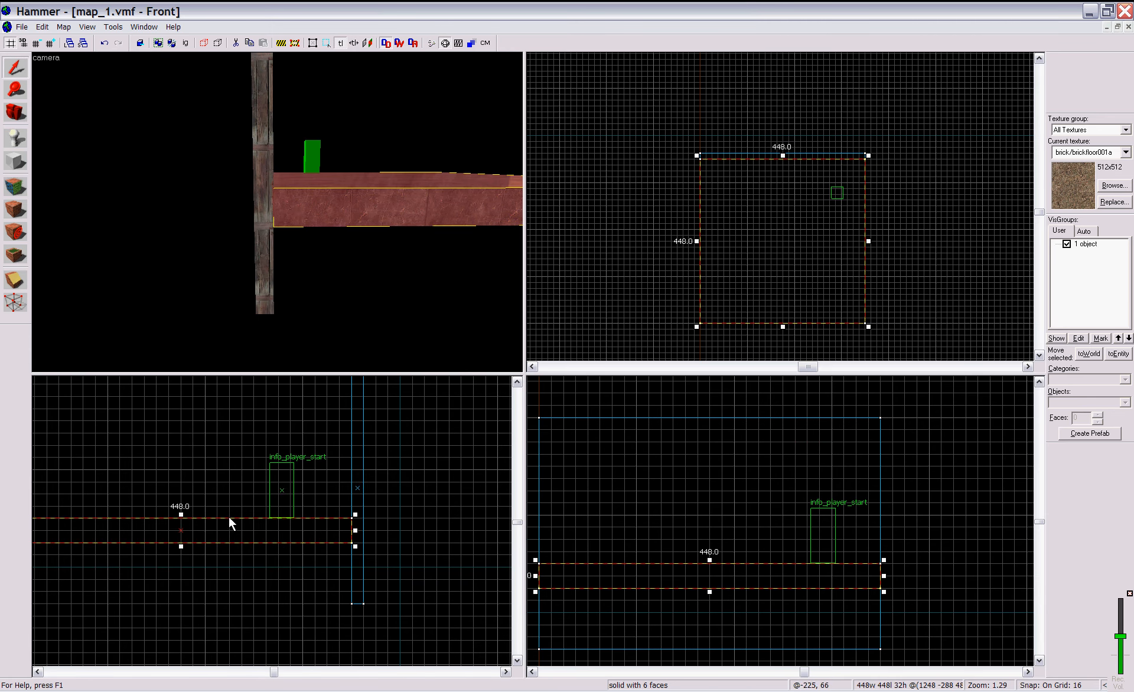
mouse_move(180, 548)
left_mouse_down()
mouse_move(182, 601)
mouse_move(181, 544)
left_mouse_up()
Step: Shorten the wall brush to 192 units high so its lower edge meets the top of the floor
left_click(268, 252)
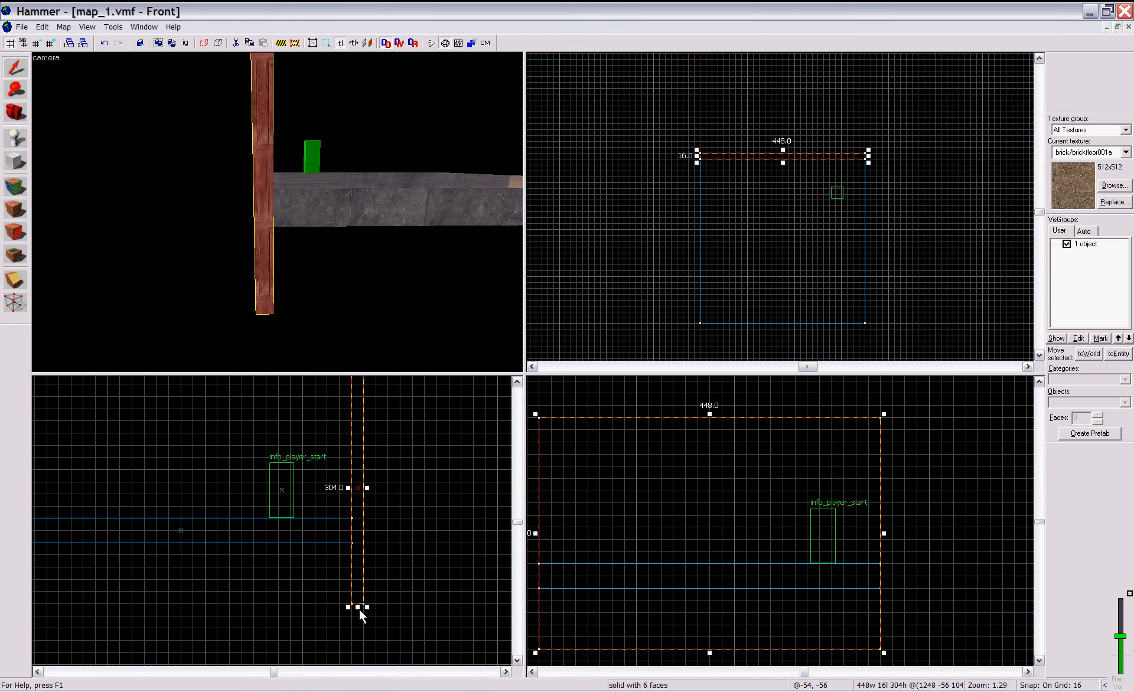
left_click_drag(358, 607, 359, 594)
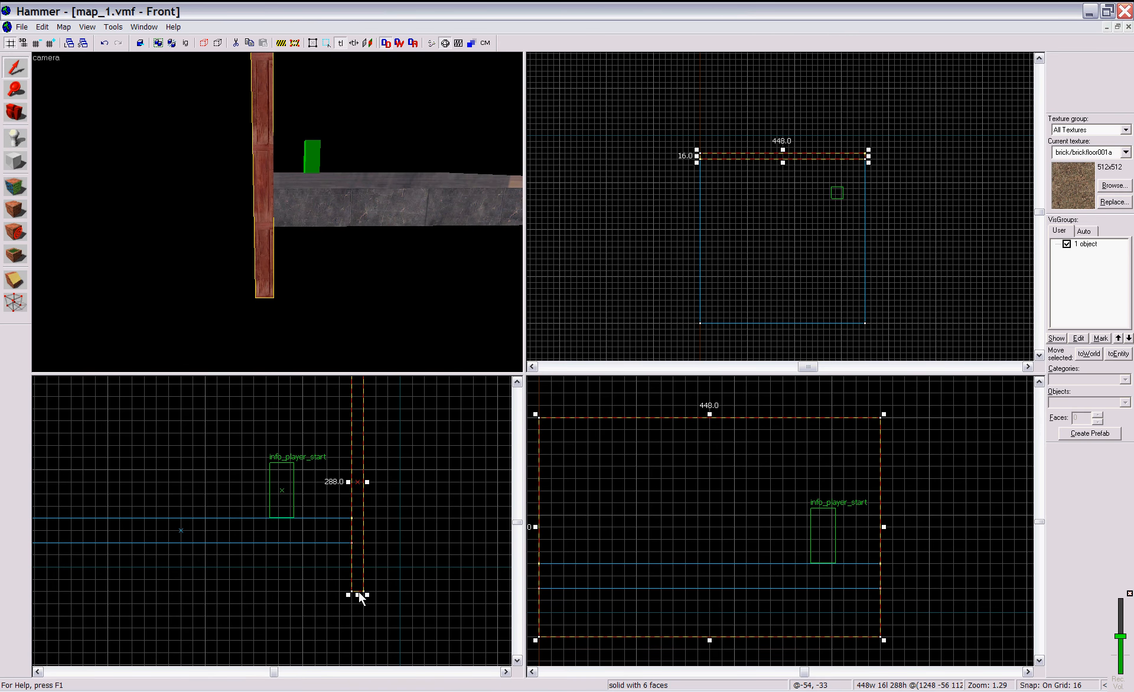
key("F9")
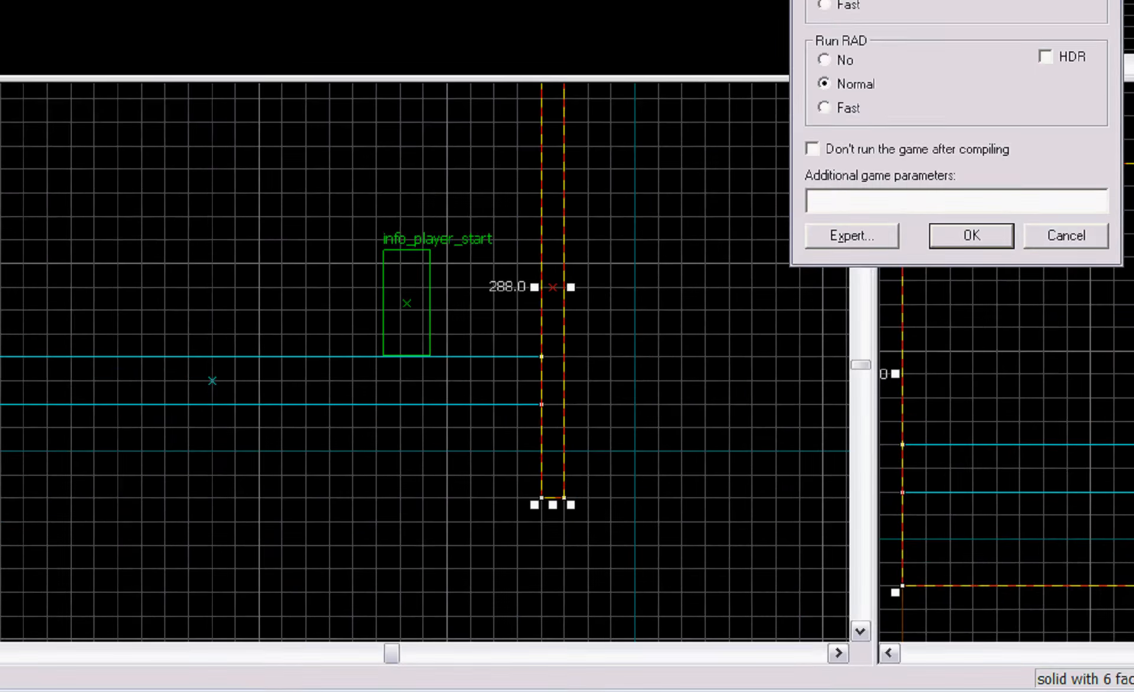
key("Escape")
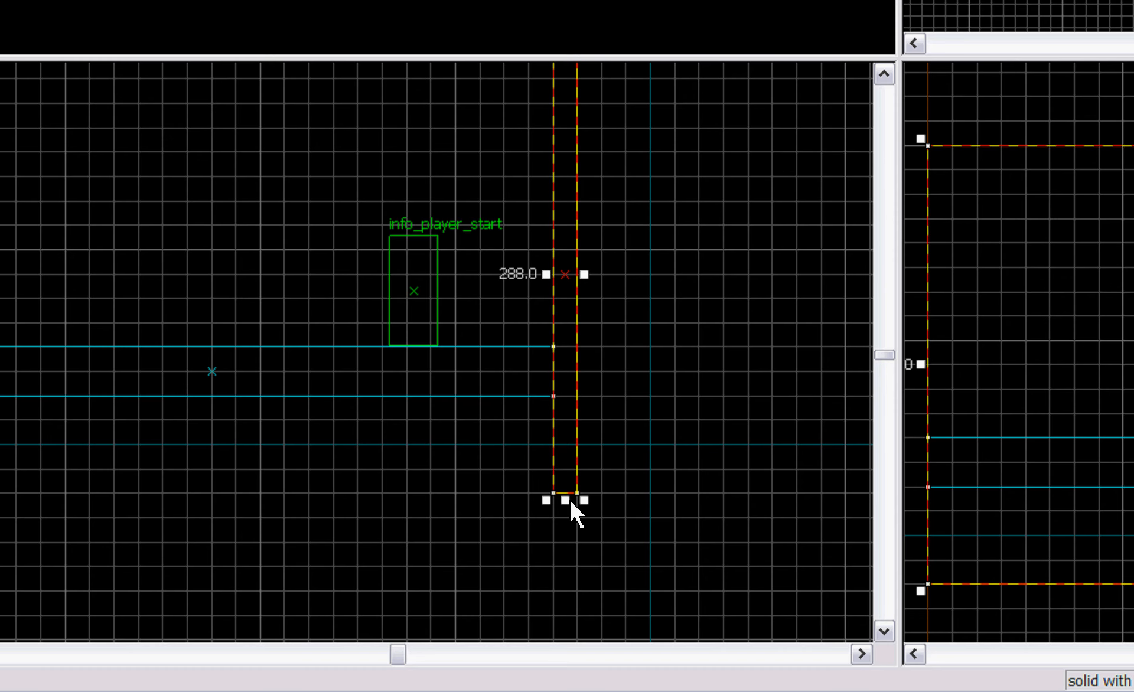
left_click_drag(565, 499, 565, 349)
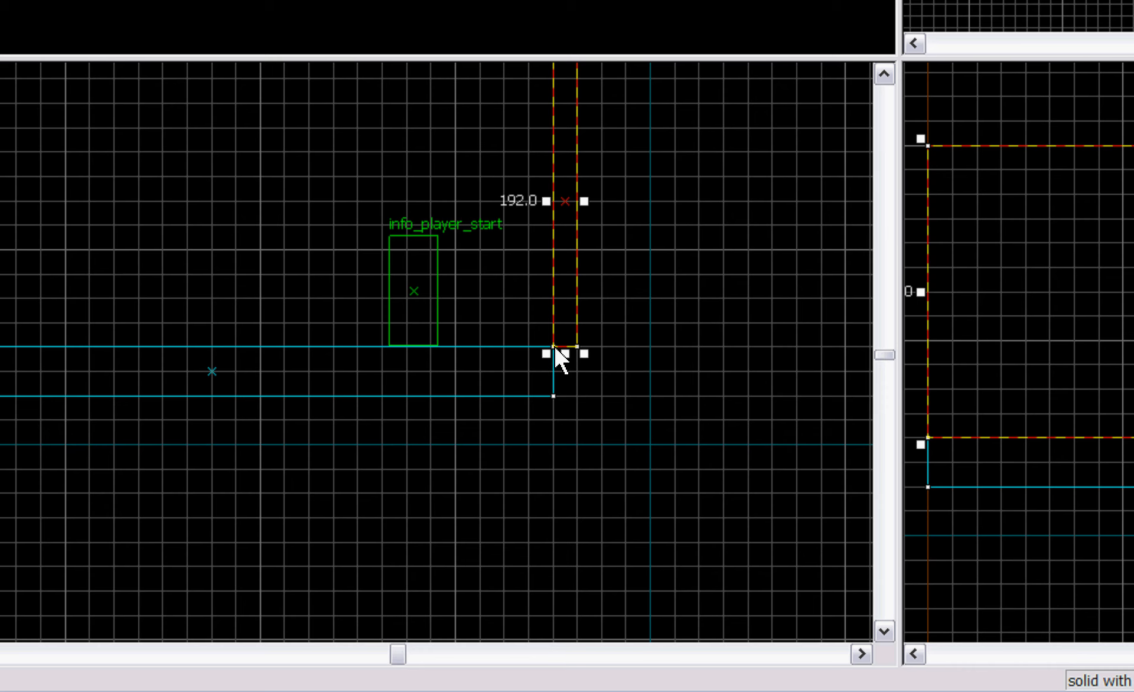
scroll(563, 346, "up", 3)
scroll(558, 372, "up", 3)
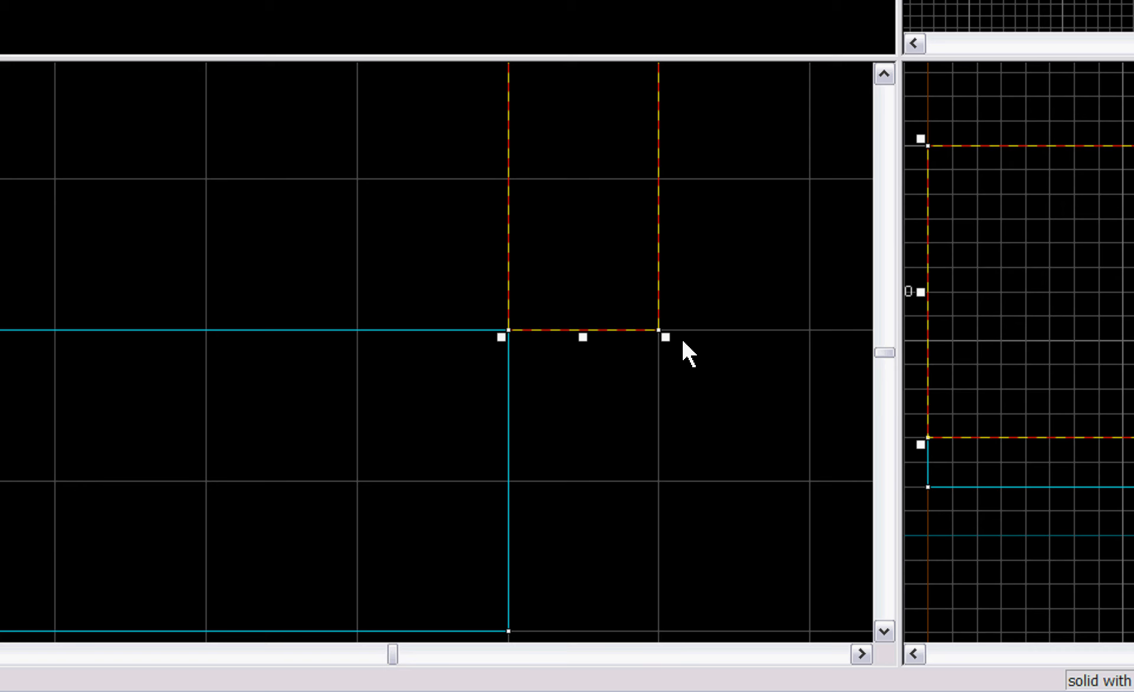
scroll(577, 351, "down", 3)
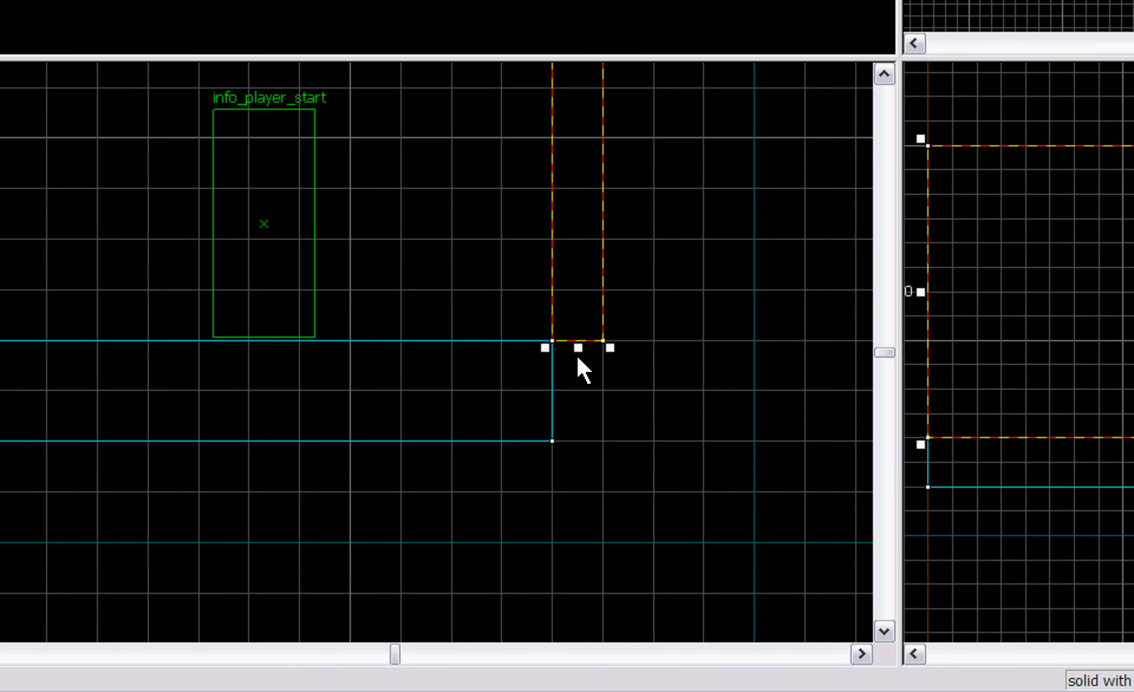
mouse_move(577, 348)
left_mouse_down()
mouse_move(578, 444)
mouse_move(578, 343)
left_mouse_up()
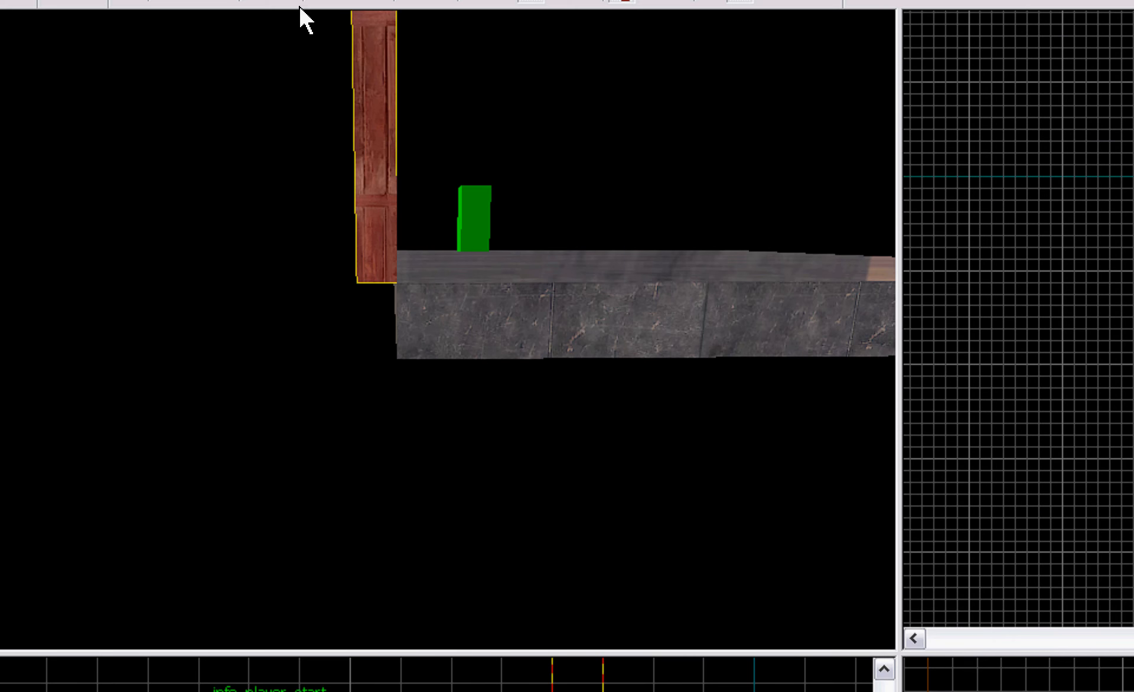
Step: Examine the corner where the wall meets the floor from several angles in the 3D view
key("d")
key("w")
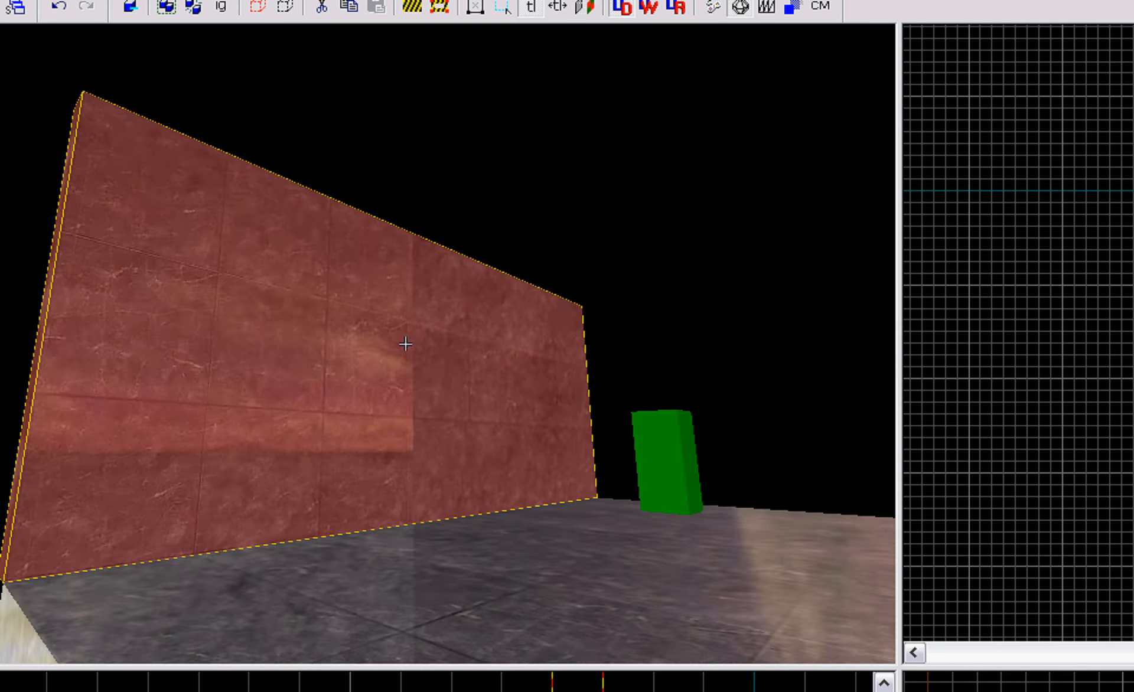
key("a")
key("w")
key("s")
key("z")
key("a")
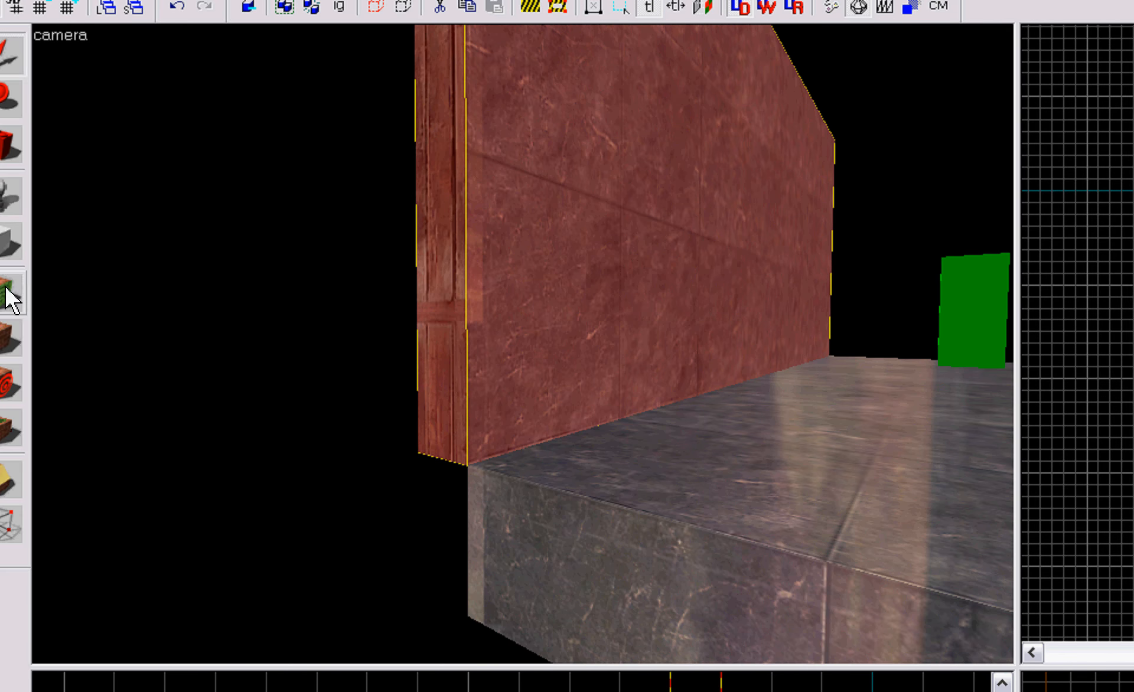
Step: Inspect individual floor and wall faces around the joint with the face editing tool
left_click(7, 289)
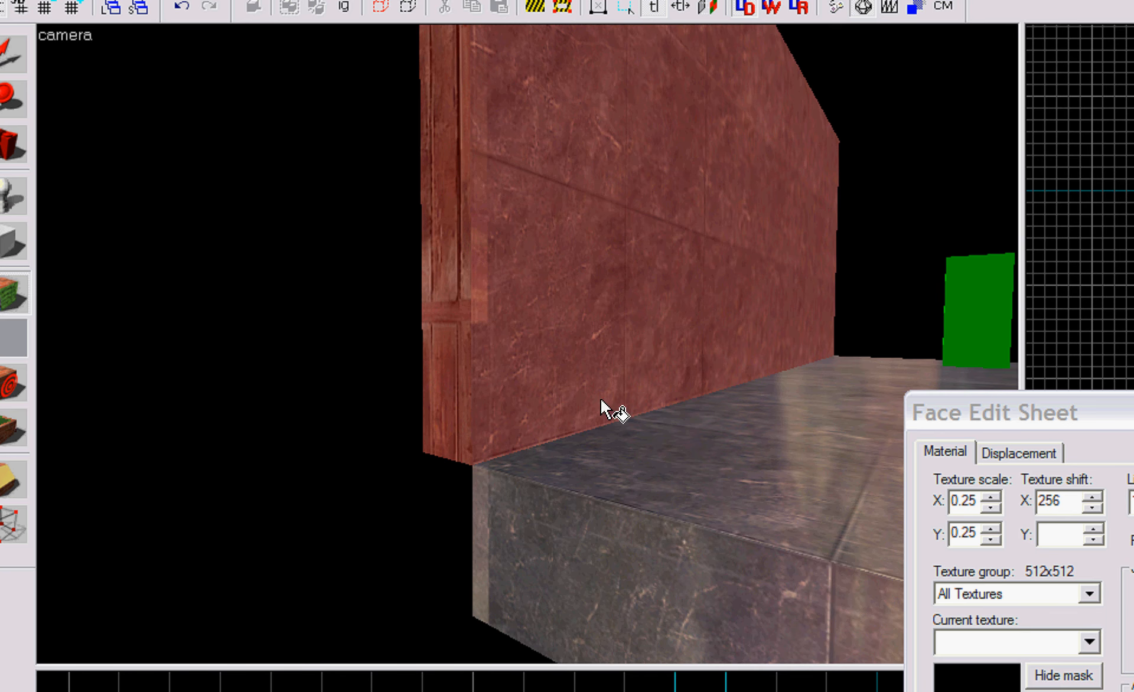
left_click(661, 468)
left_click(615, 551)
left_click(455, 453)
left_click(498, 371)
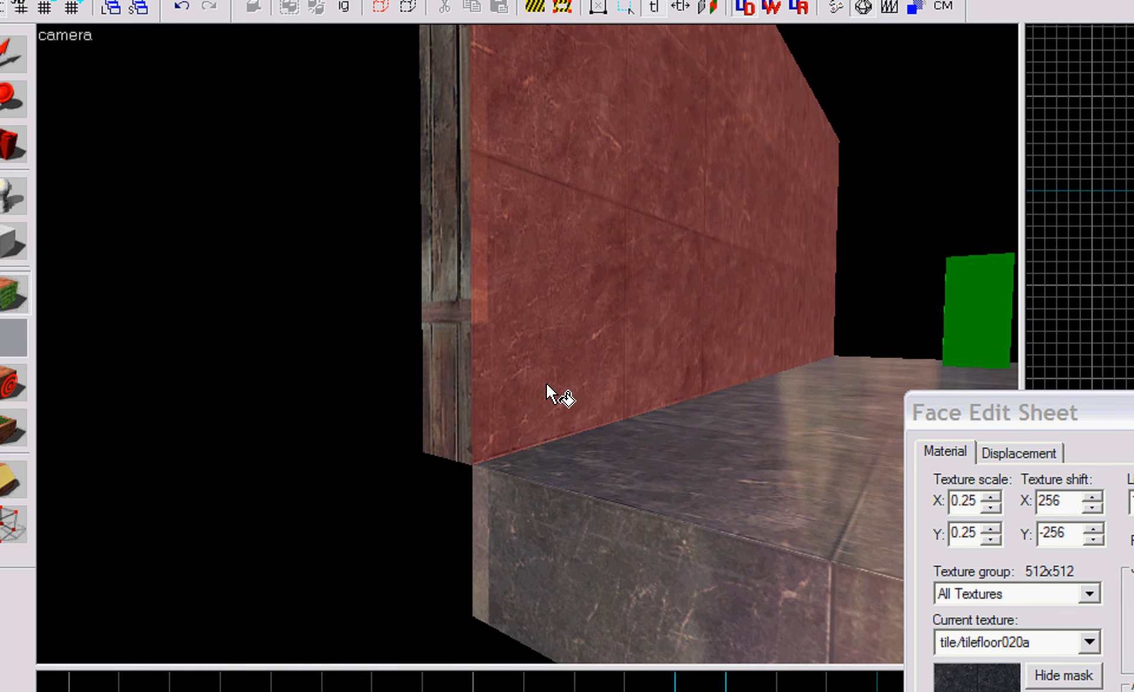
left_click(13, 59)
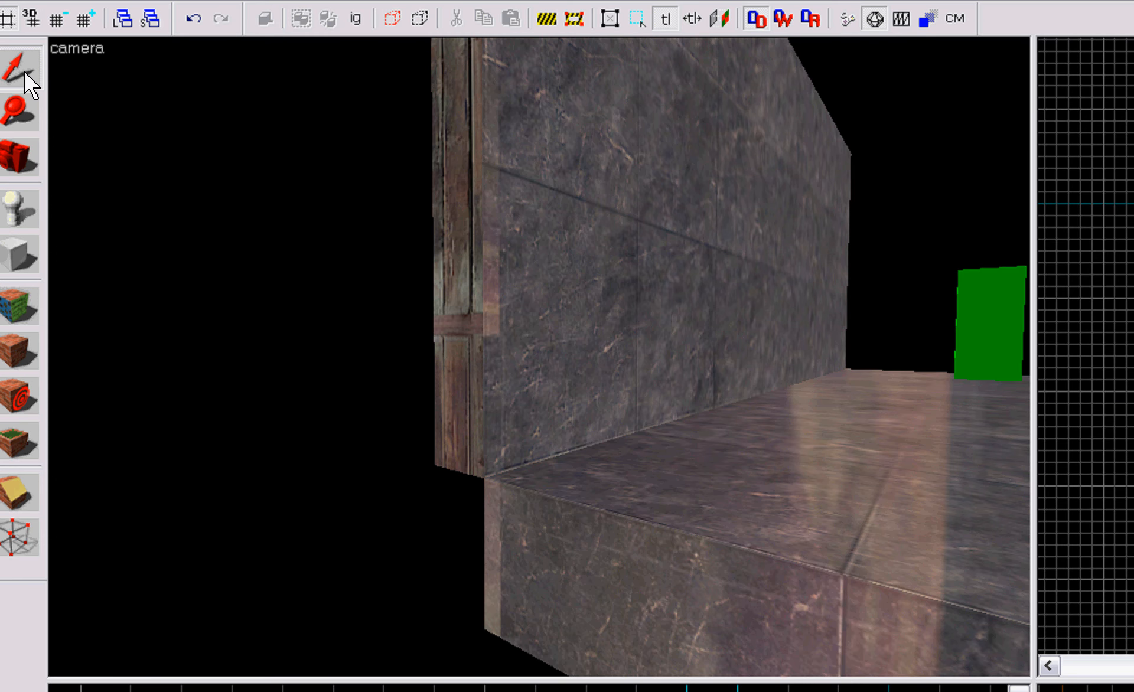
Step: Extend the wall to 224 units high beside the floor, and restore its lower edge to the floor's top
left_click(480, 326)
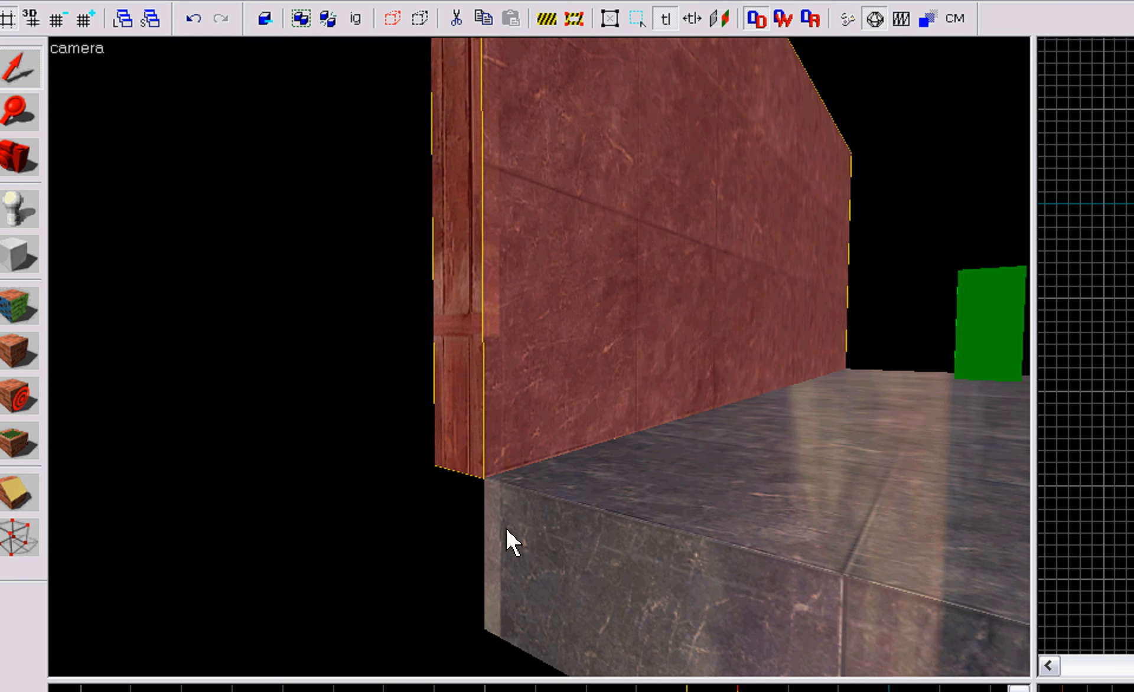
left_click_drag(461, 473, 468, 598)
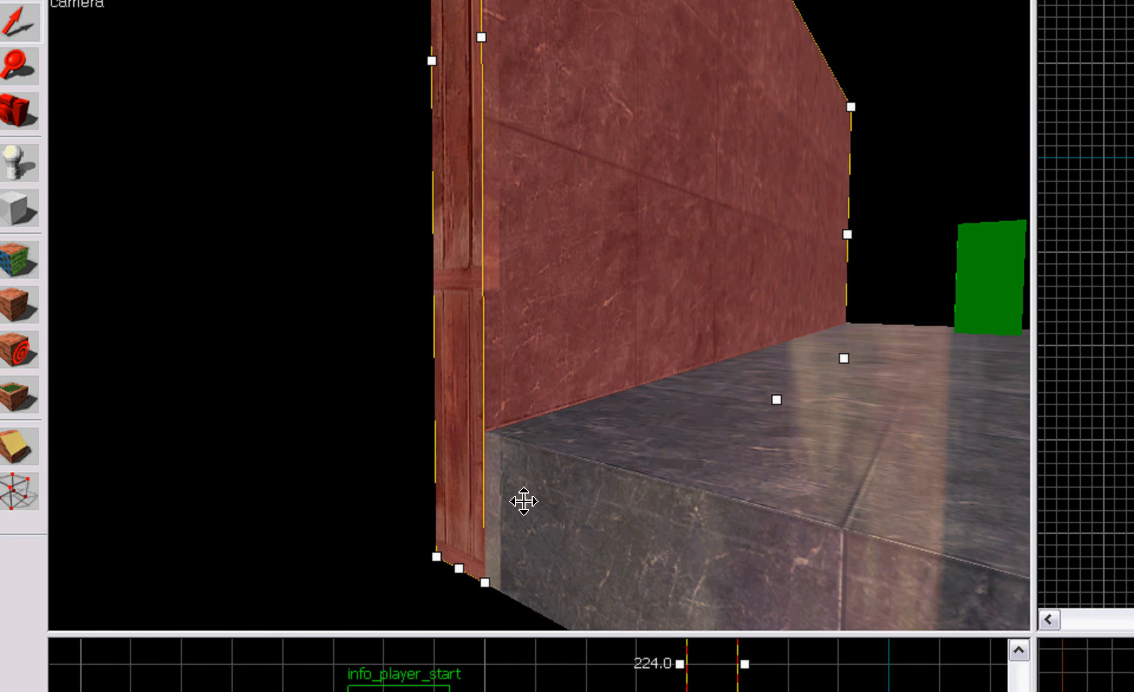
mouse_move(459, 567)
left_mouse_down()
mouse_move(463, 441)
mouse_move(483, 430)
left_mouse_up()
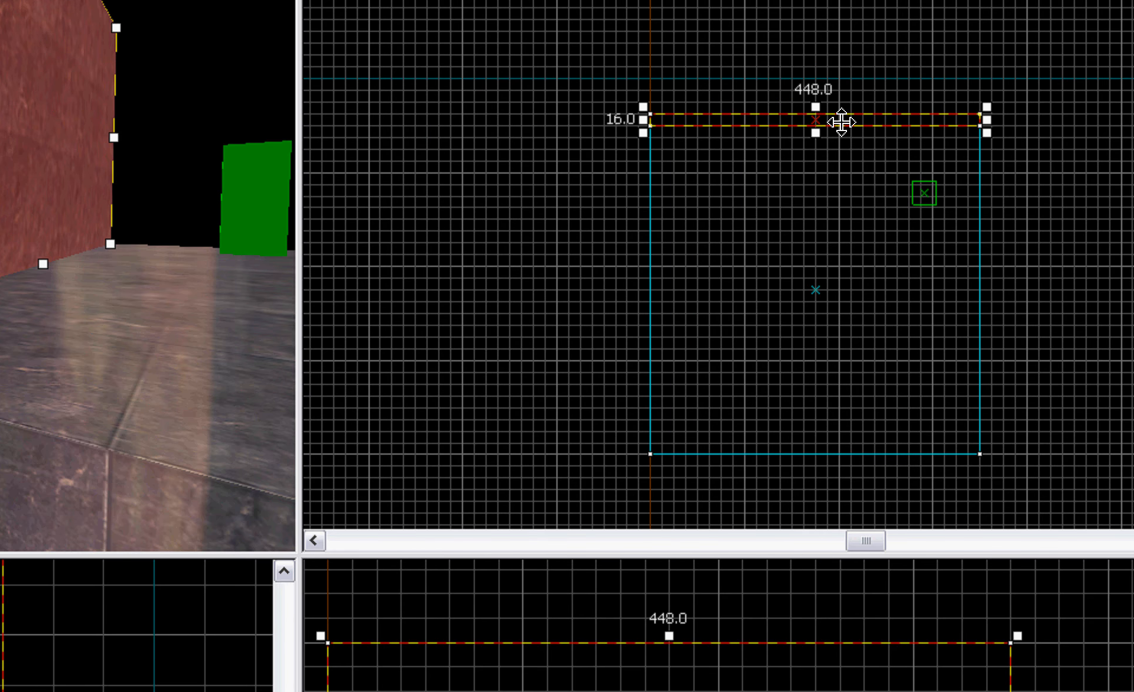
Step: Clone the wall to the opposite edge of the floor and check that it sits flush with the floor
left_click_drag(841, 120, 841, 459, "shift")
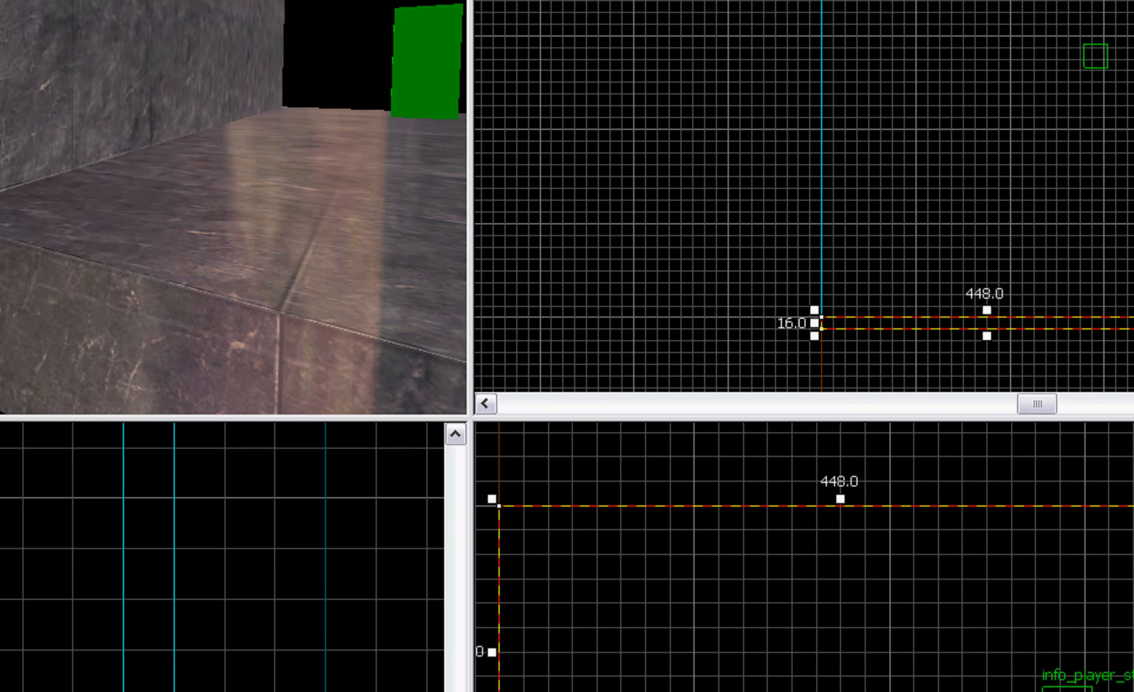
scroll(197, 670, "down", 5)
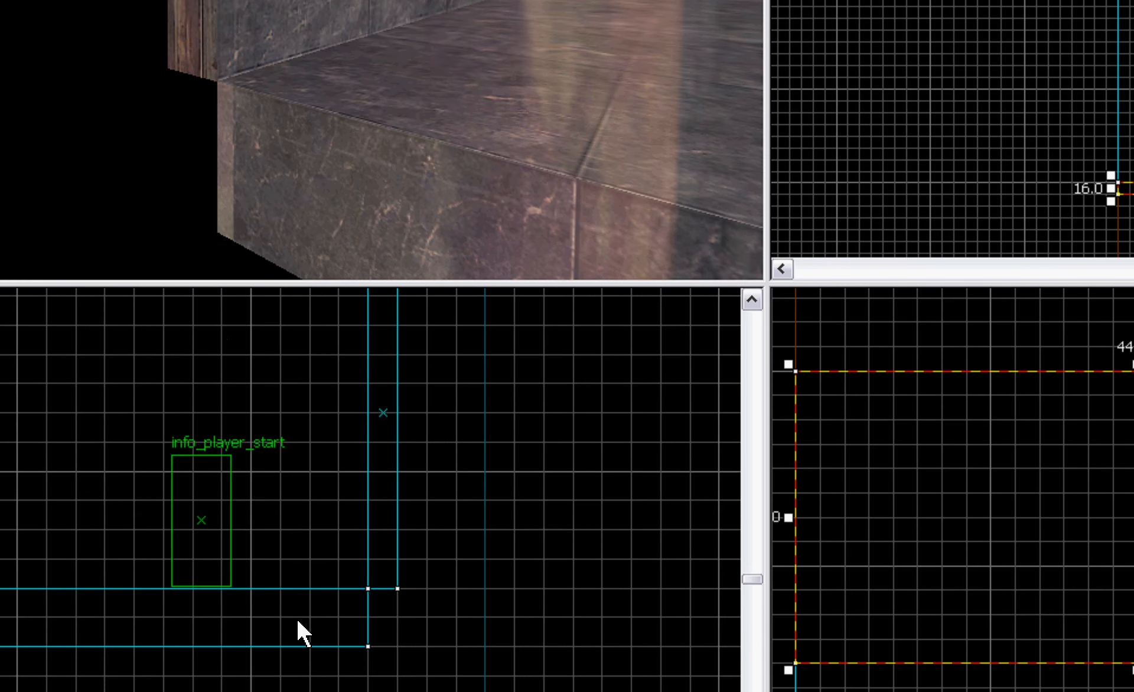
scroll(46, 601, "up", 4)
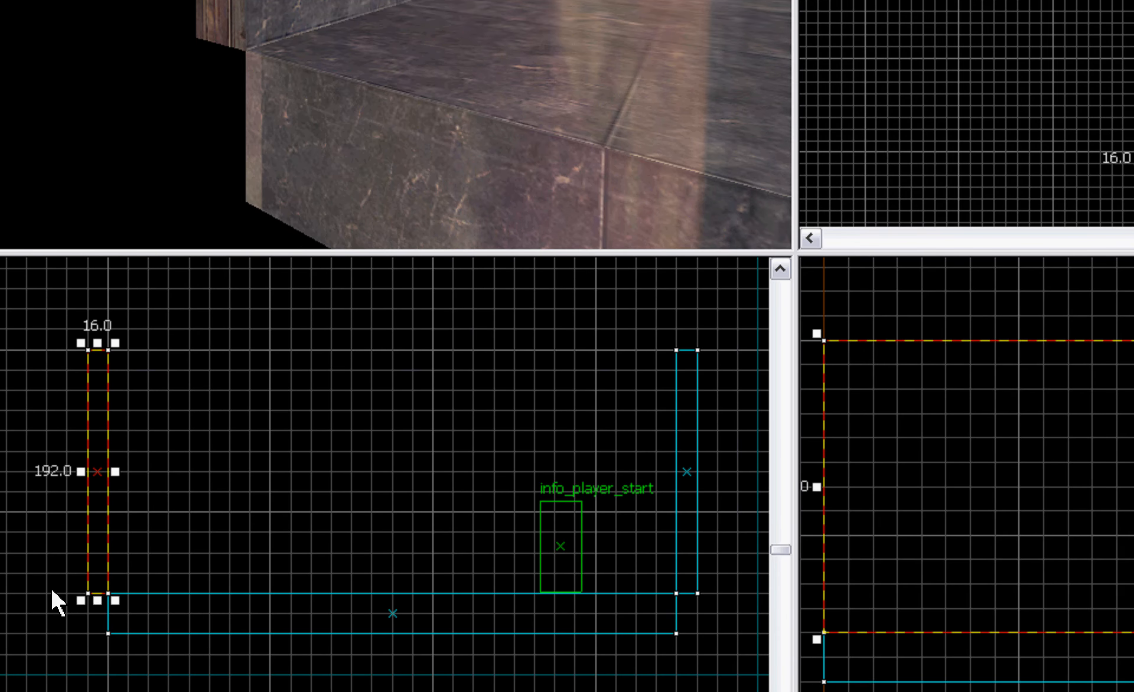
scroll(114, 615, "up", 4)
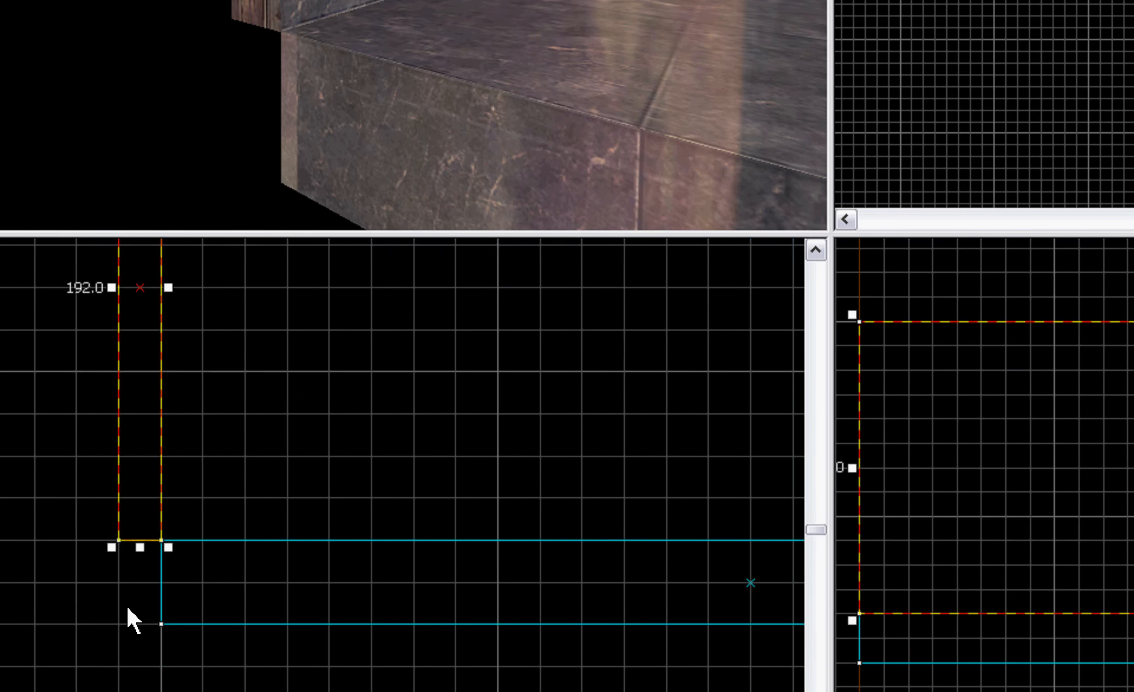
scroll(111, 612, "down", 3)
scroll(128, 602, "down", 1)
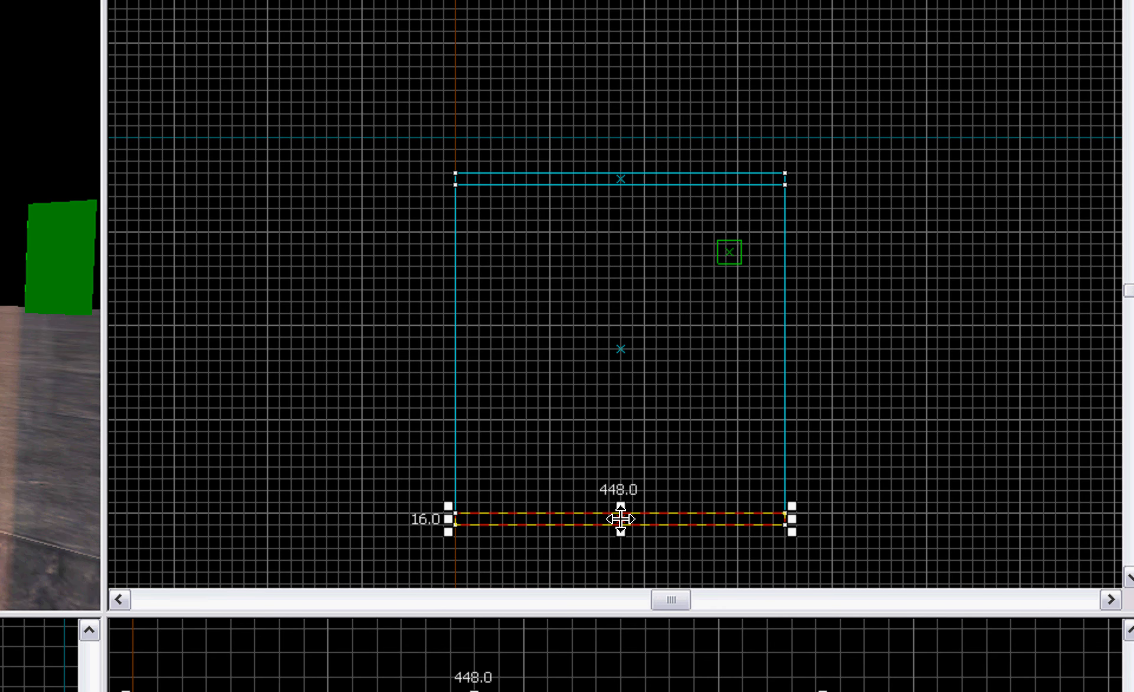
Step: Clone the new wall inward over the floor and rotate the copy 90 degrees about the Z axis
left_click_drag(621, 519, 620, 459, "shift")
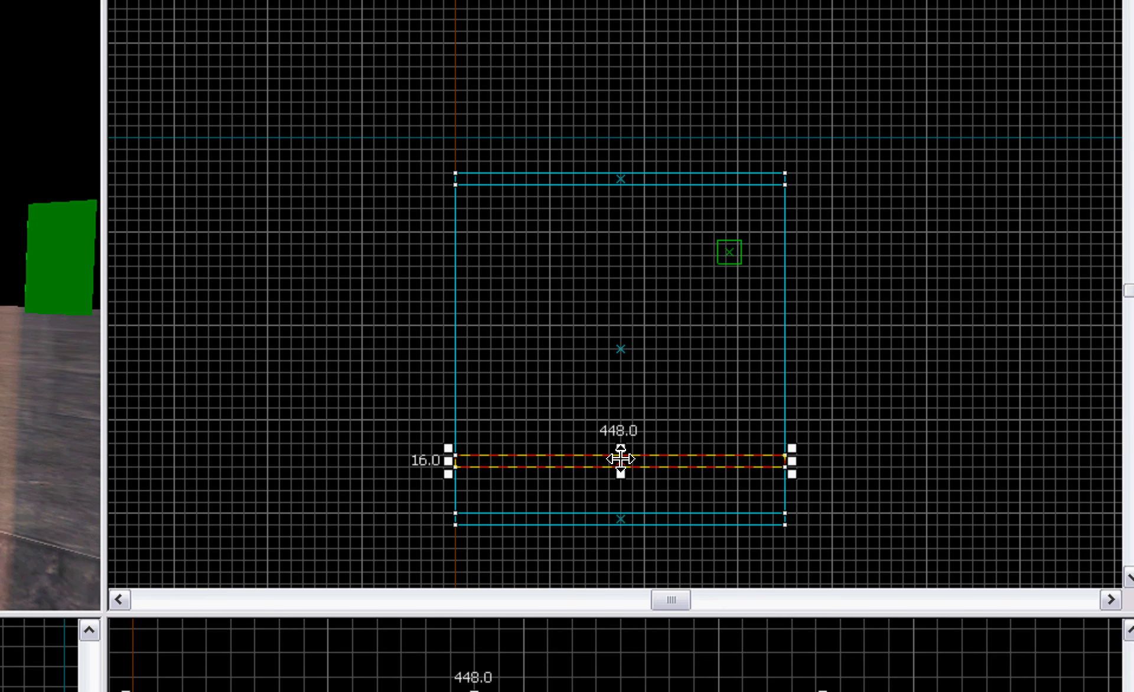
right_click(620, 459)
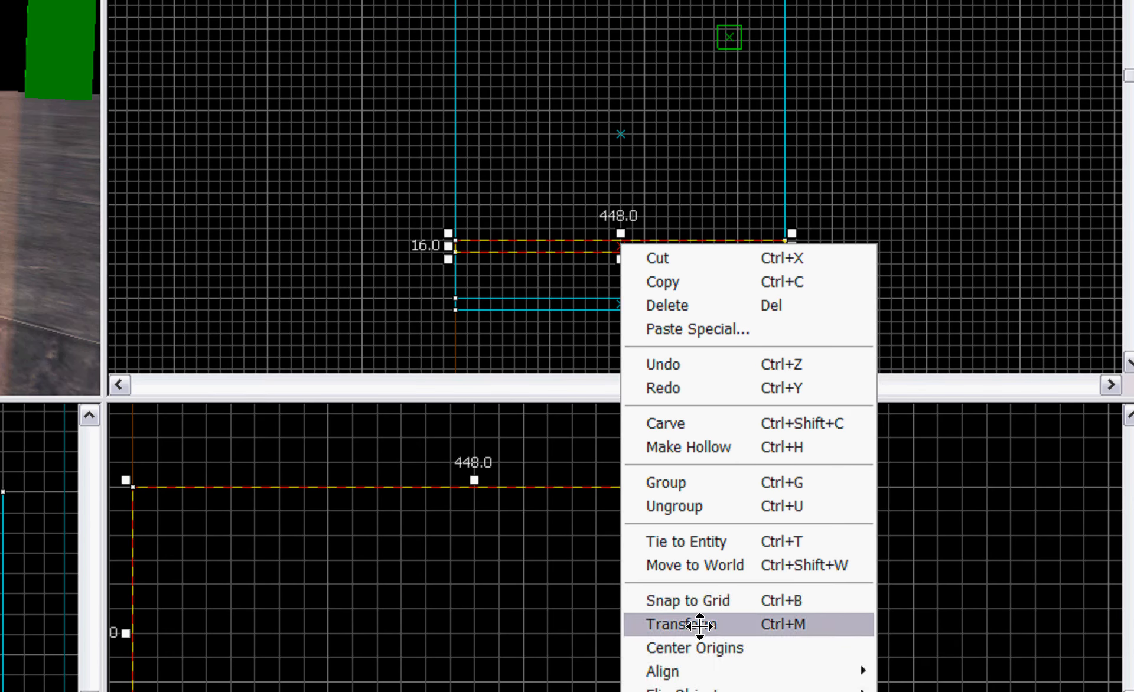
left_click(700, 658)
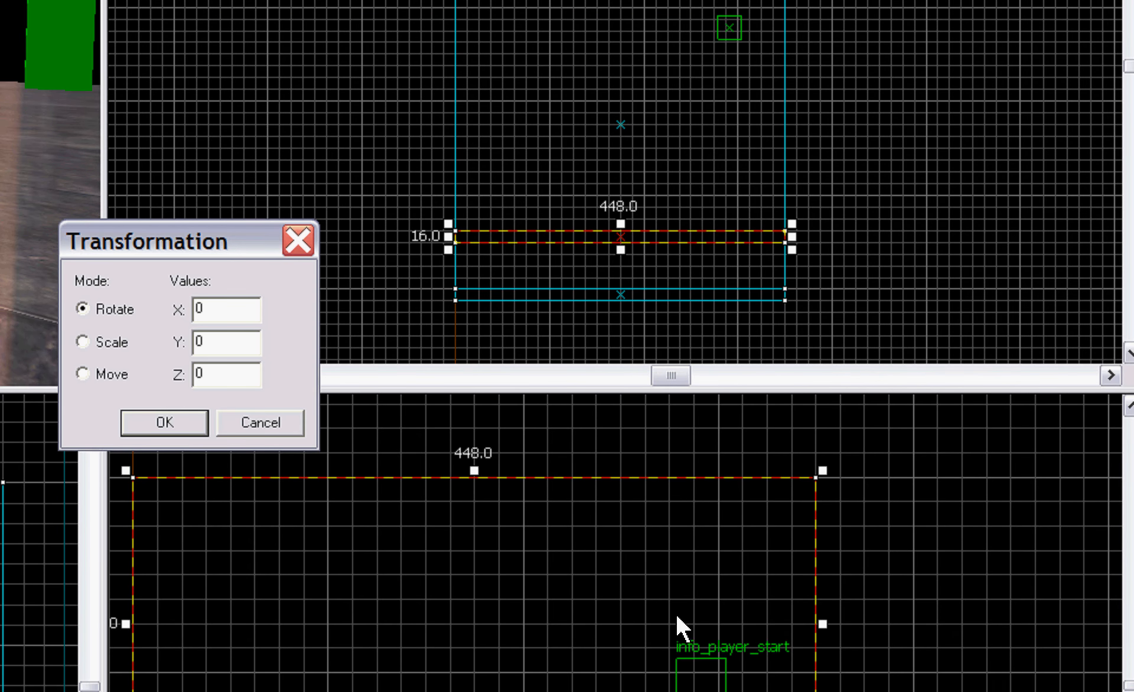
double_click(219, 375)
type("90")
key("Return")
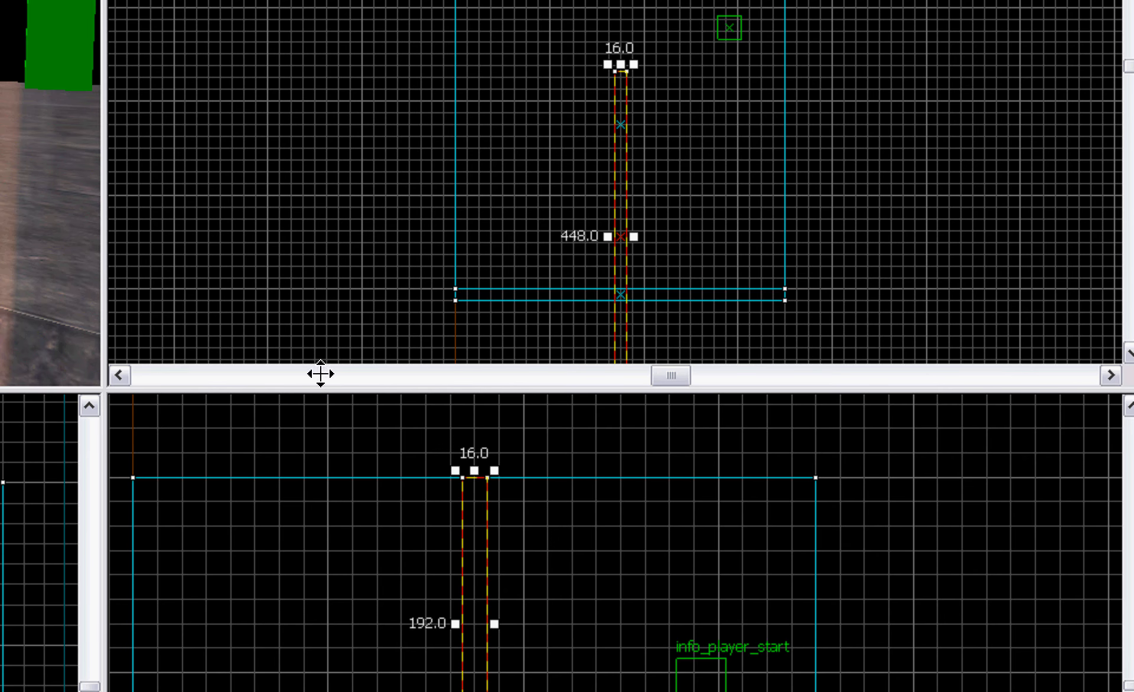
Step: Move the rotated wall against the floor's left edge in the top view, with its ends aligned to the floor's corners
mouse_move(623, 183)
left_mouse_down("shift")
mouse_move(524, 81)
mouse_move(445, 76)
mouse_move(452, 115)
left_mouse_up("shift")
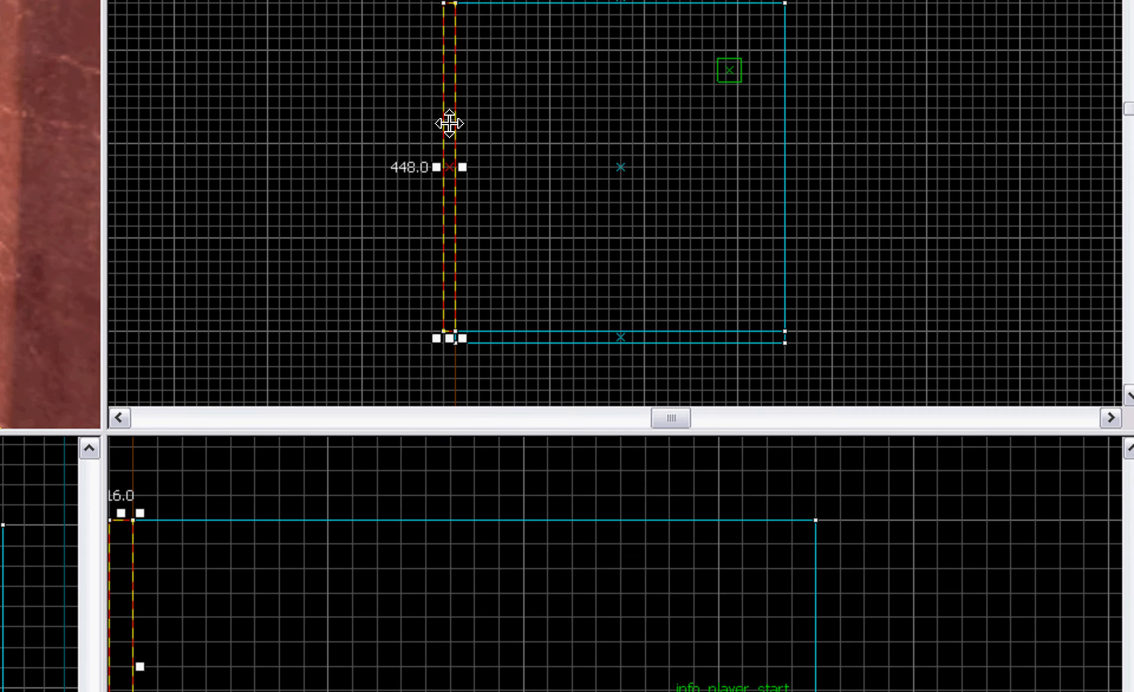
scroll(473, 23, "up", 3)
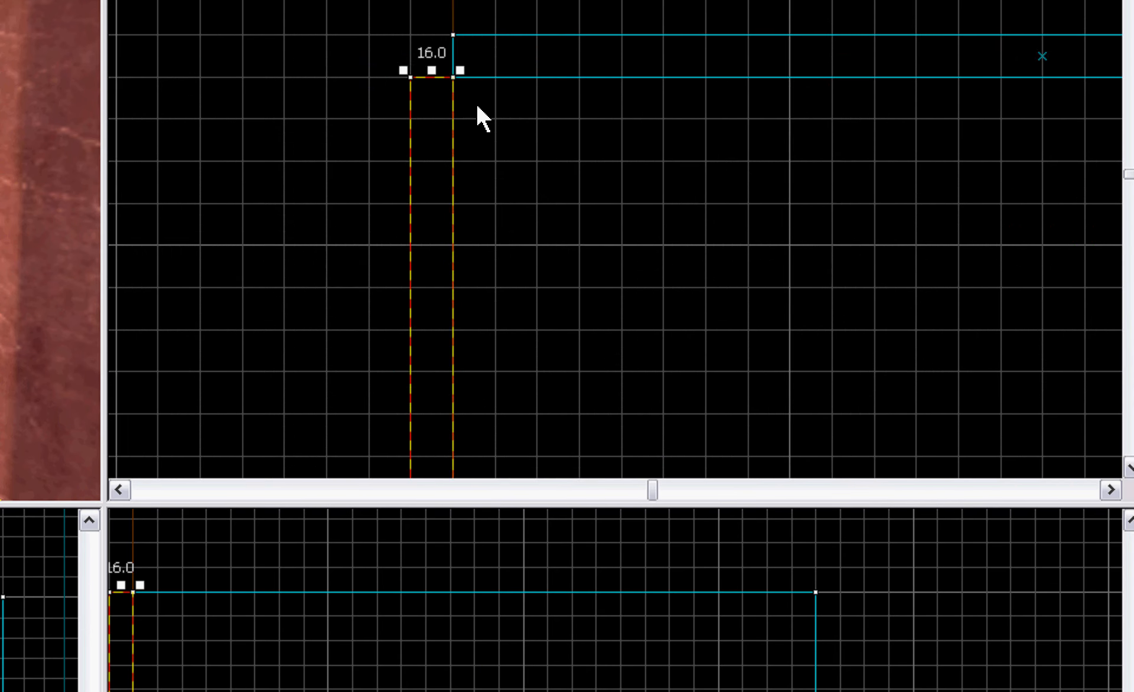
scroll(432, 113, "down", 5)
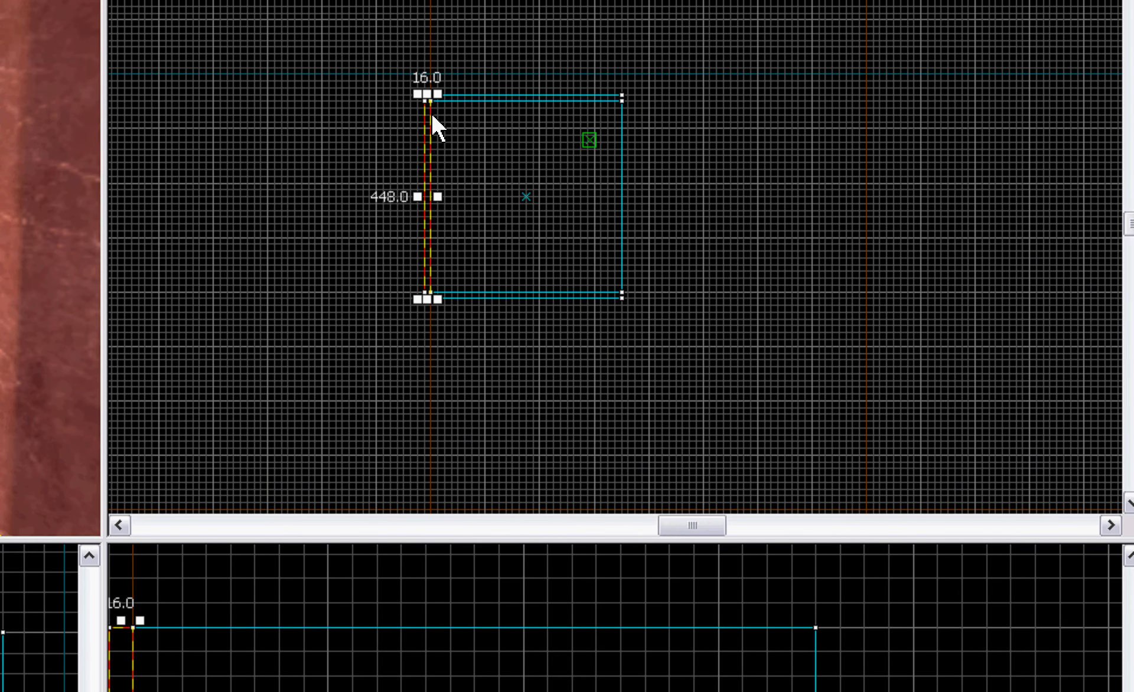
scroll(435, 302, "up", 3)
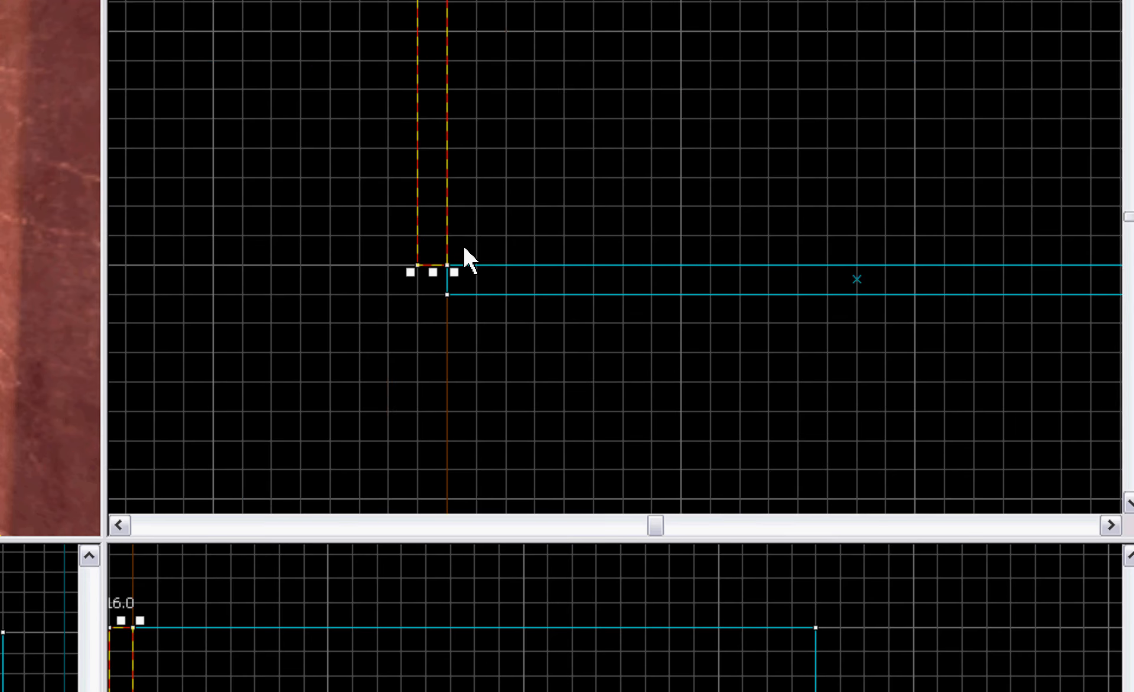
scroll(460, 248, "down", 4)
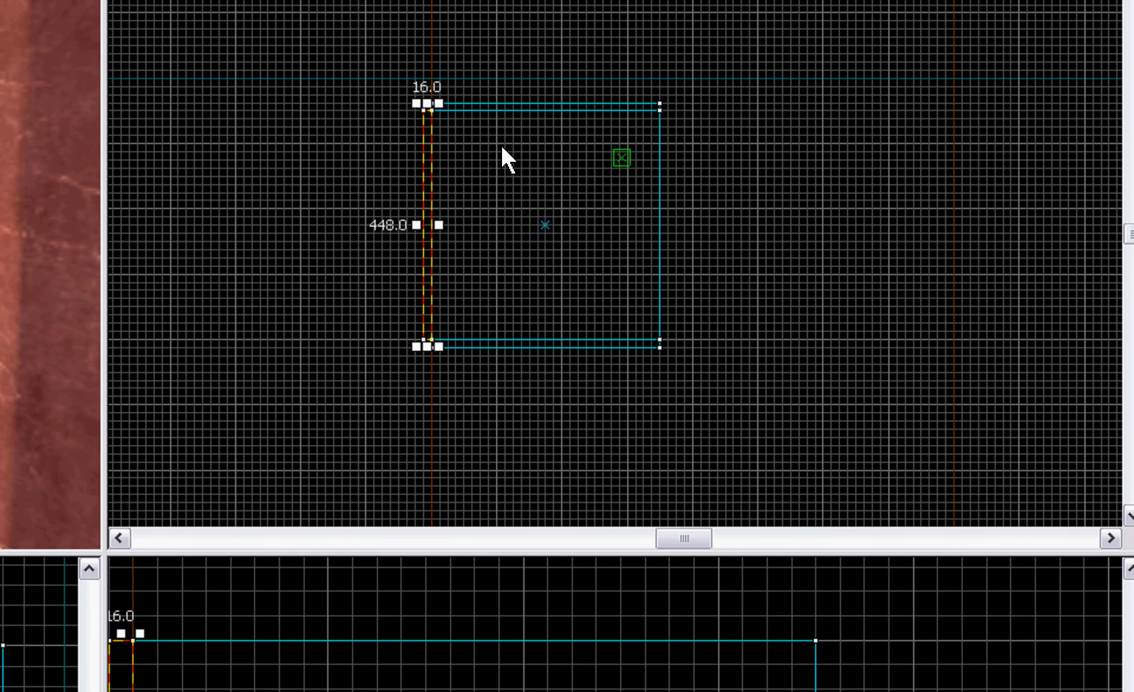
Step: Clone the left wall to the floor's right edge in the top view to close the fourth side
left_click_drag(425, 179, 663, 172)
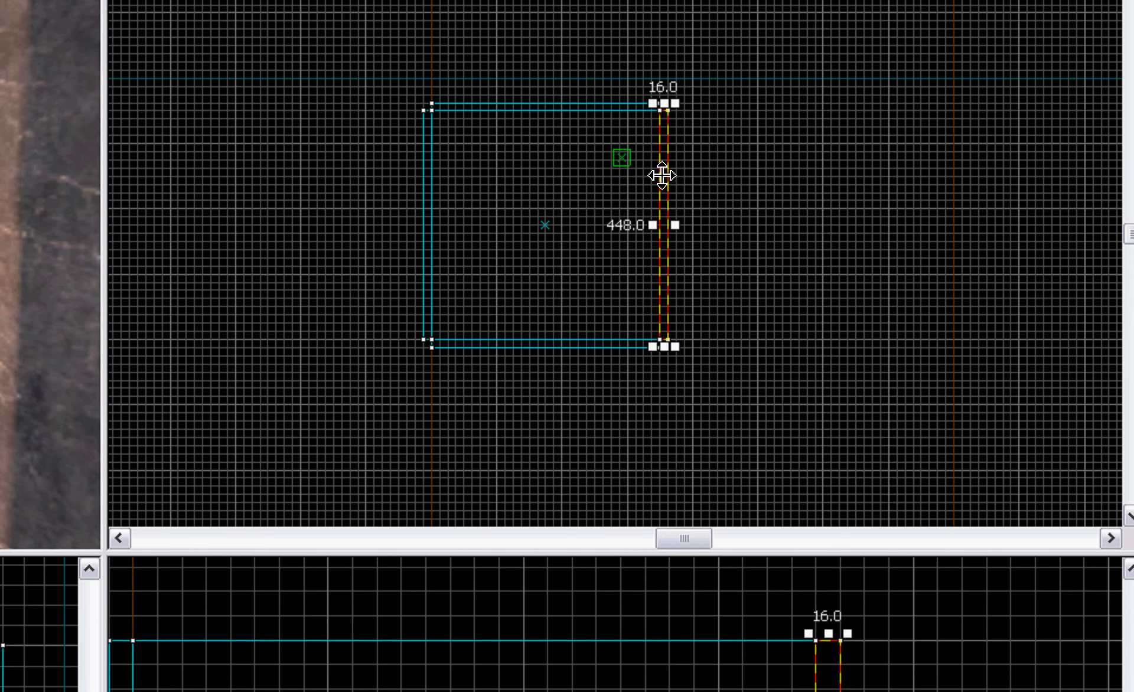
scroll(664, 171, "up", 6)
scroll(663, 179, "down", 10)
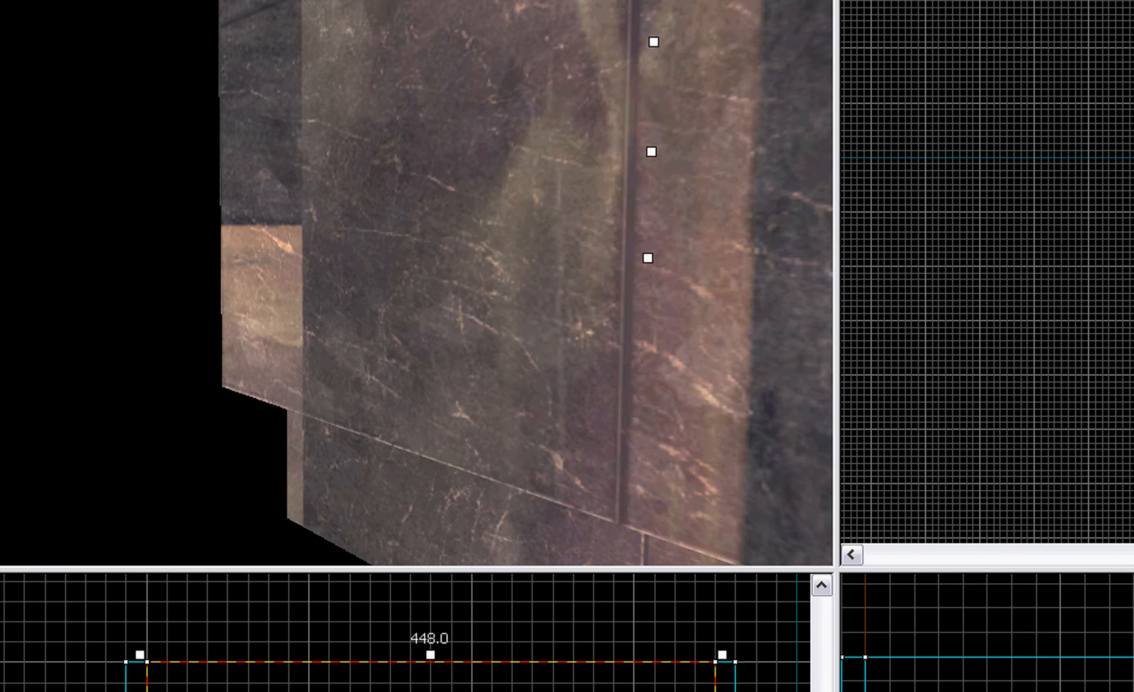
Step: Clone the floor straight up onto the tops of the walls to form the room's ceiling
key("z")
key("s")
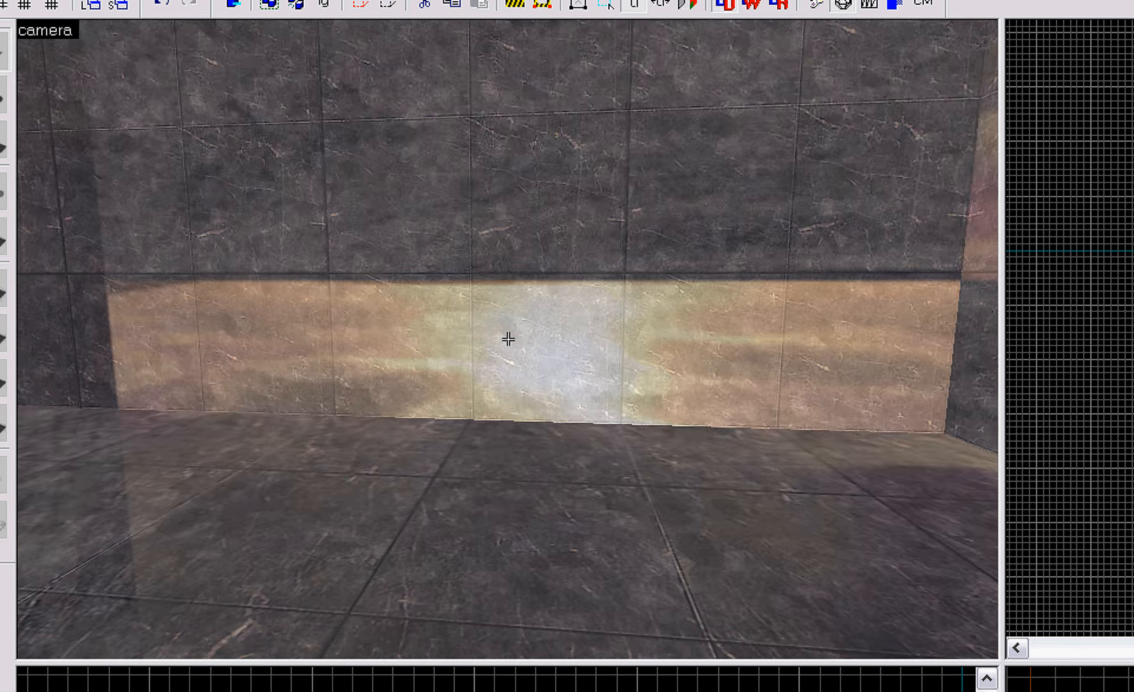
key("z")
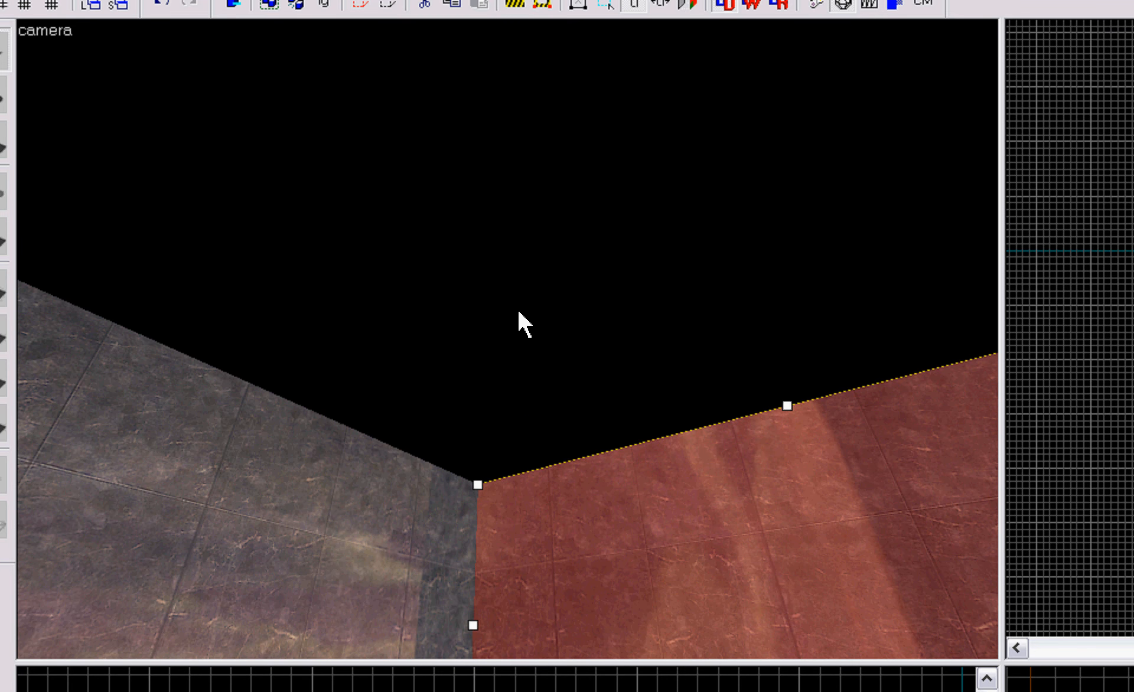
key("z")
key("z")
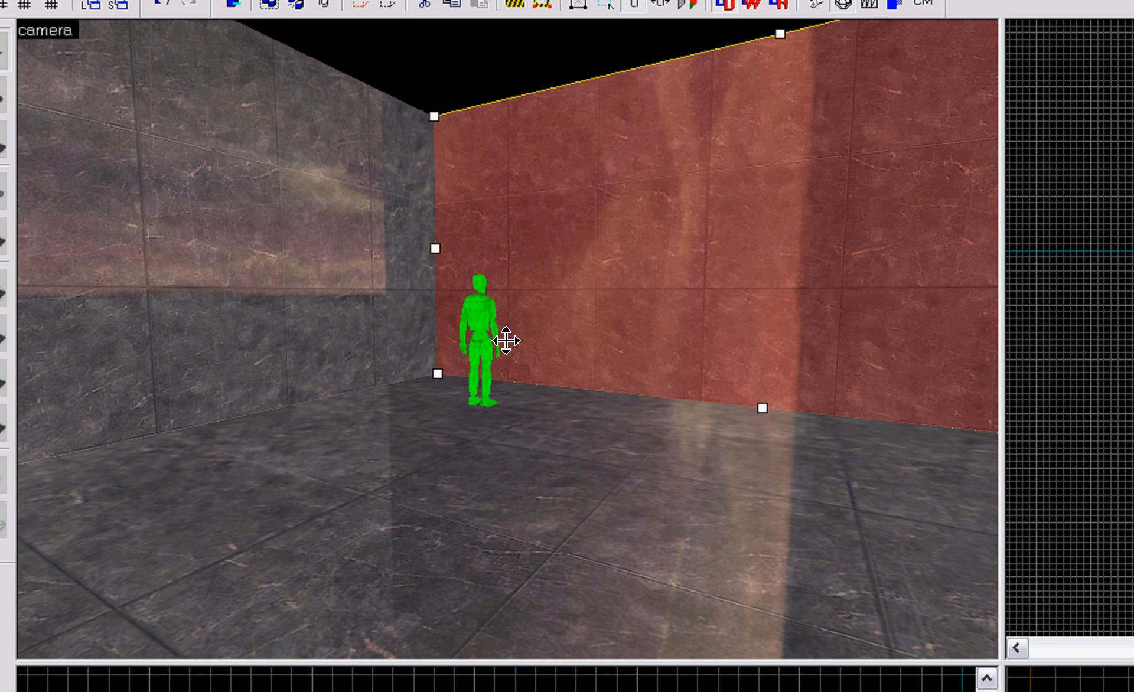
left_click(530, 553)
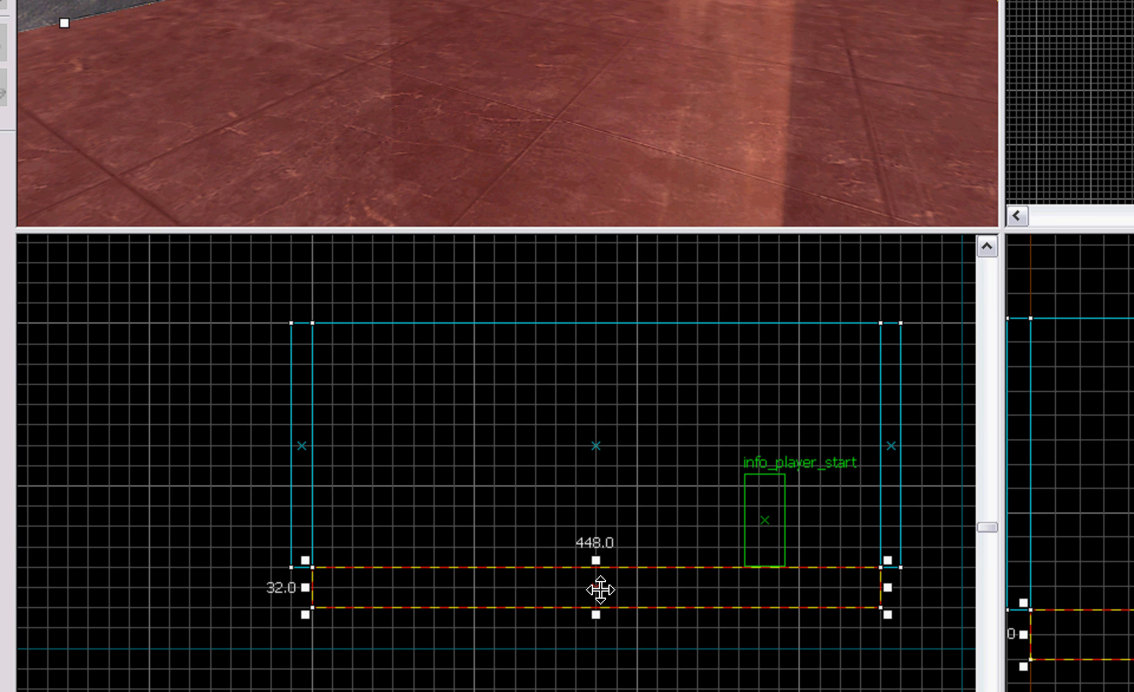
left_click_drag(600, 586, 600, 300, "shift")
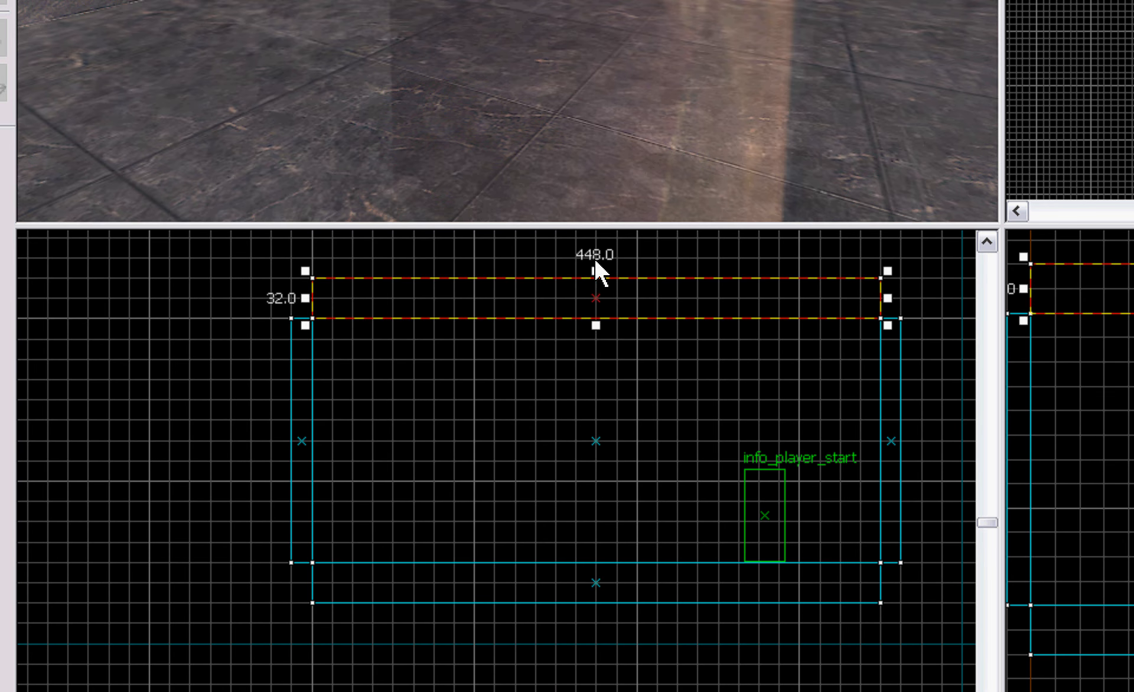
Step: Thin the ceiling from its upper side and the floor from its underside to match the walls' thickness
left_click_drag(597, 272, 598, 284)
left_click(597, 573)
left_click_drag(596, 600, 597, 580)
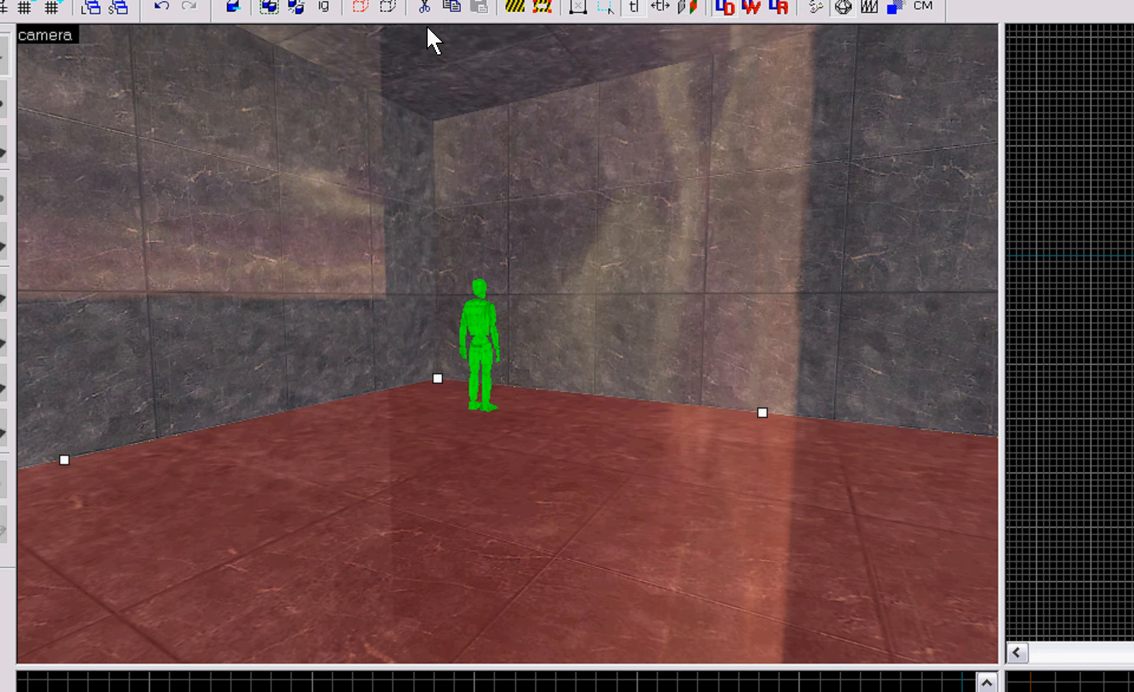
Step: Inspect the enclosed room from inside in the 3D view and save the map
key("z")
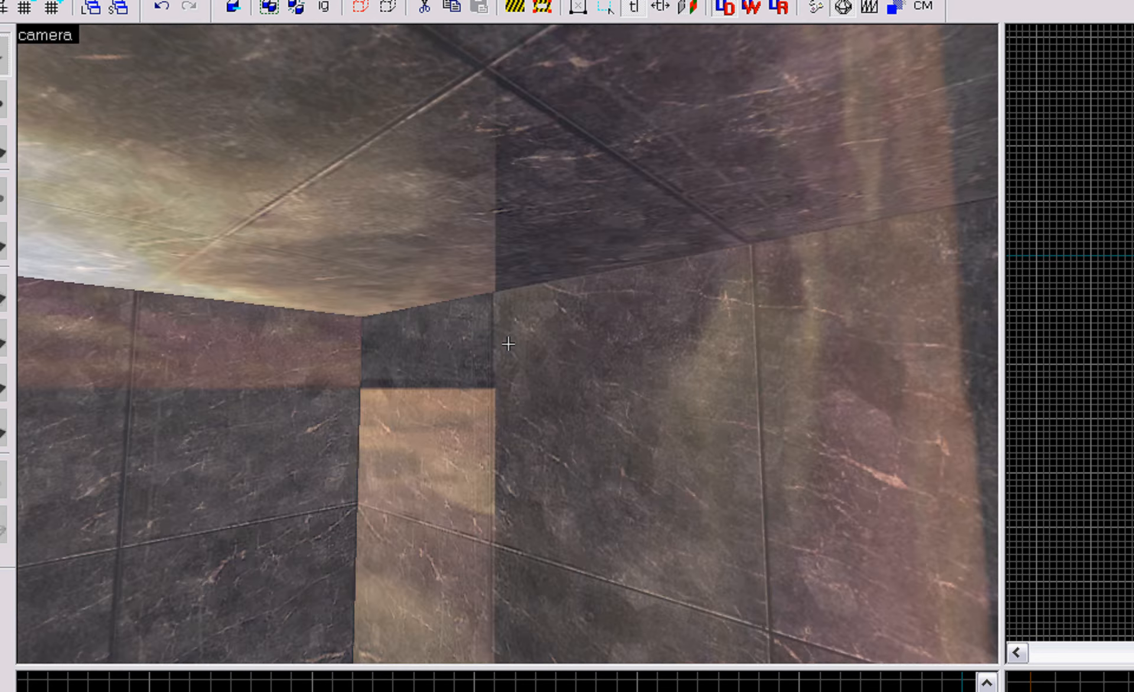
key("w")
key("w")
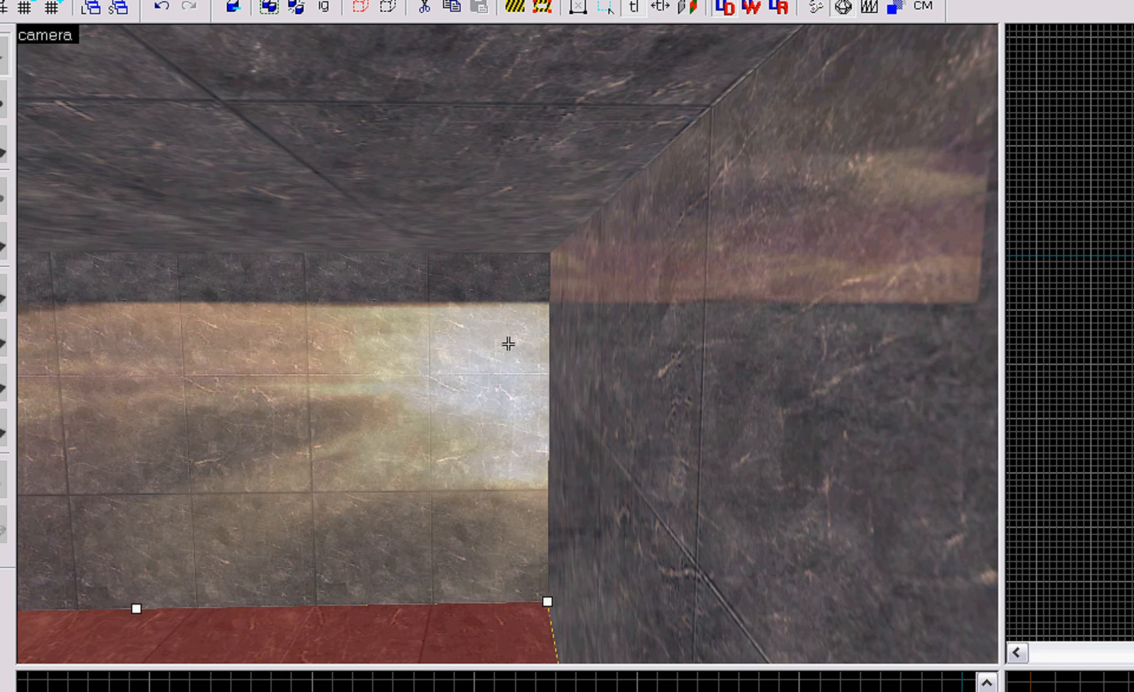
key("z")
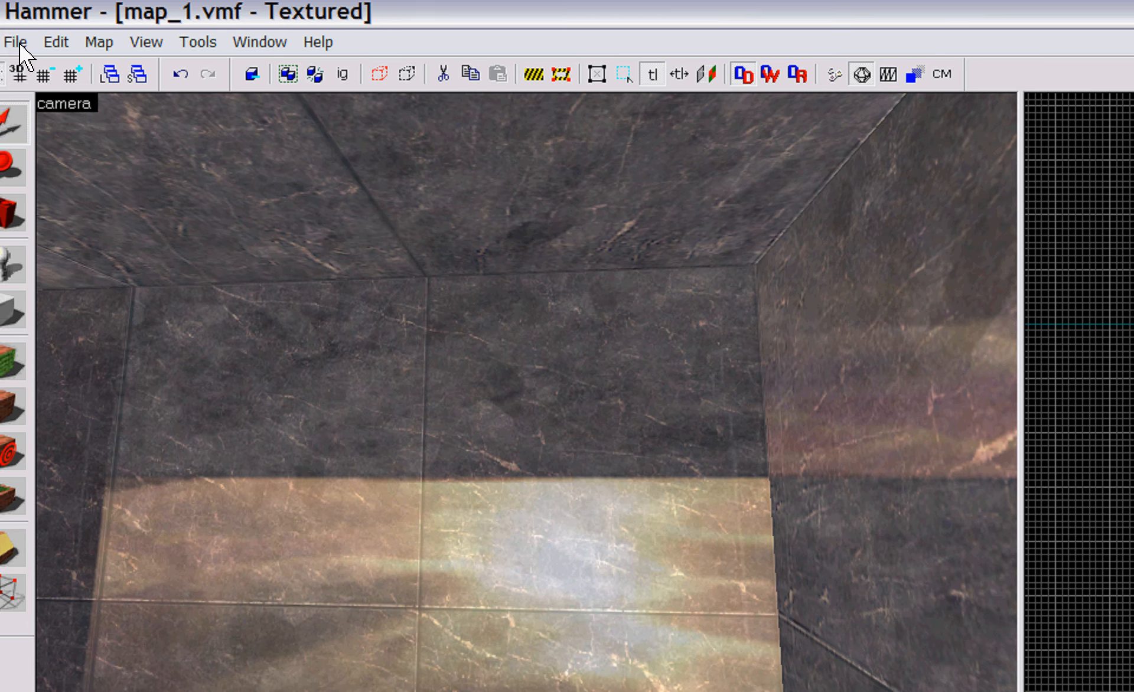
left_click(12, 37)
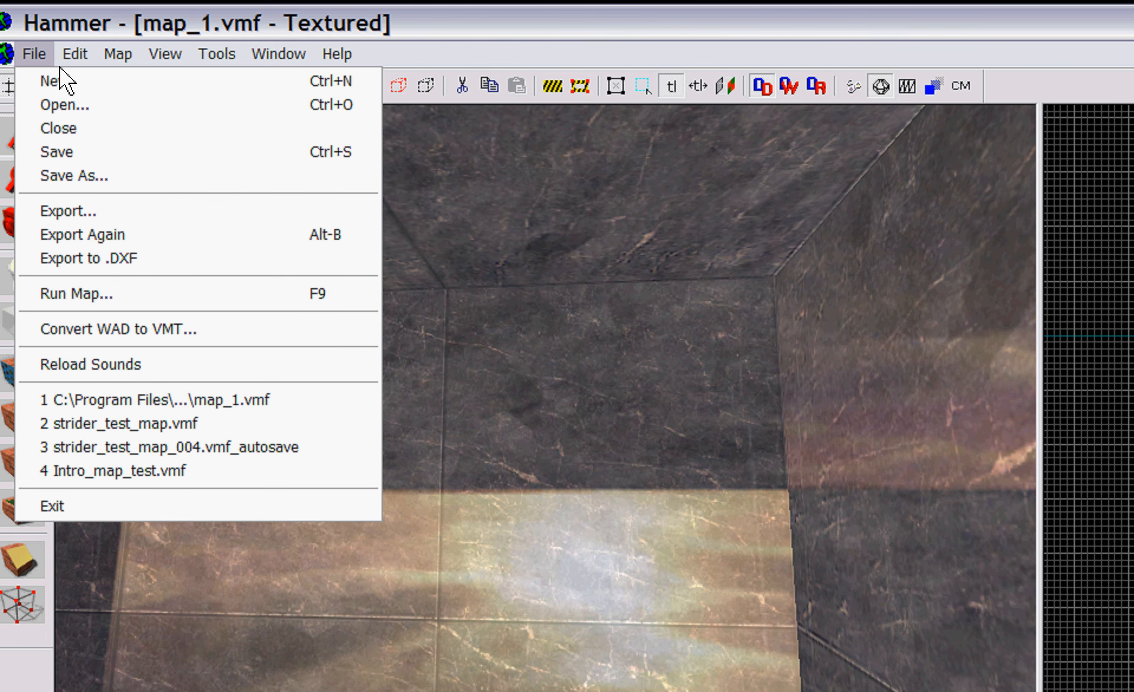
left_click(113, 161)
Step: Shorten the brightly lit far wall at one end to open a narrow gap in the room's corner
key("z")
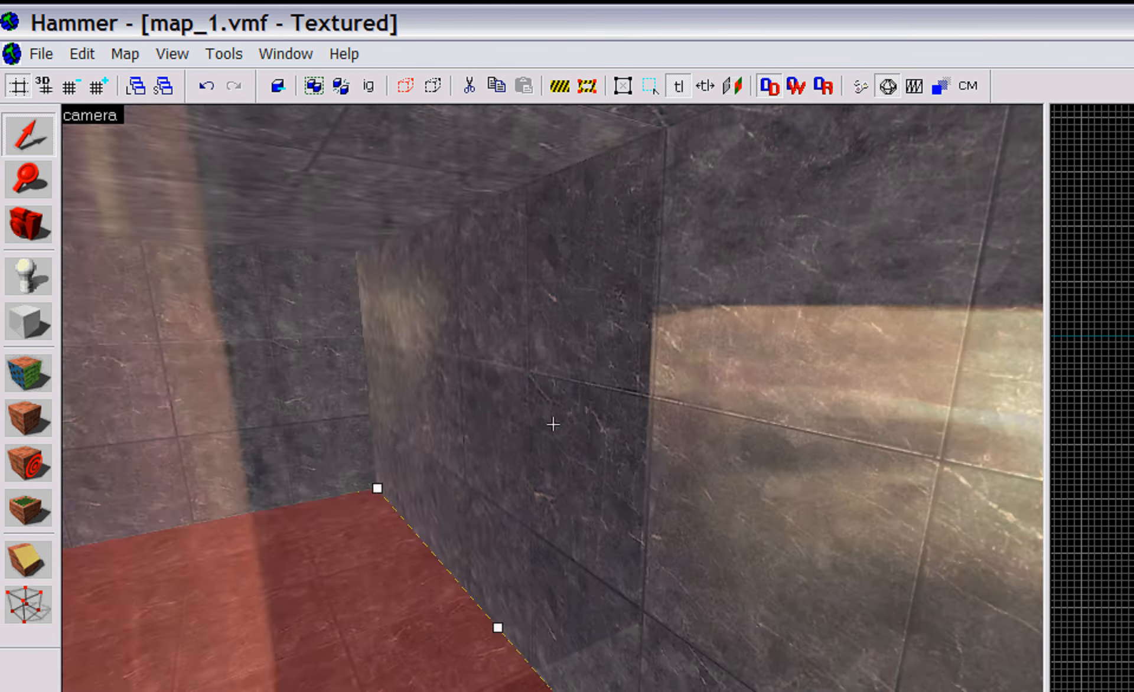
key("w")
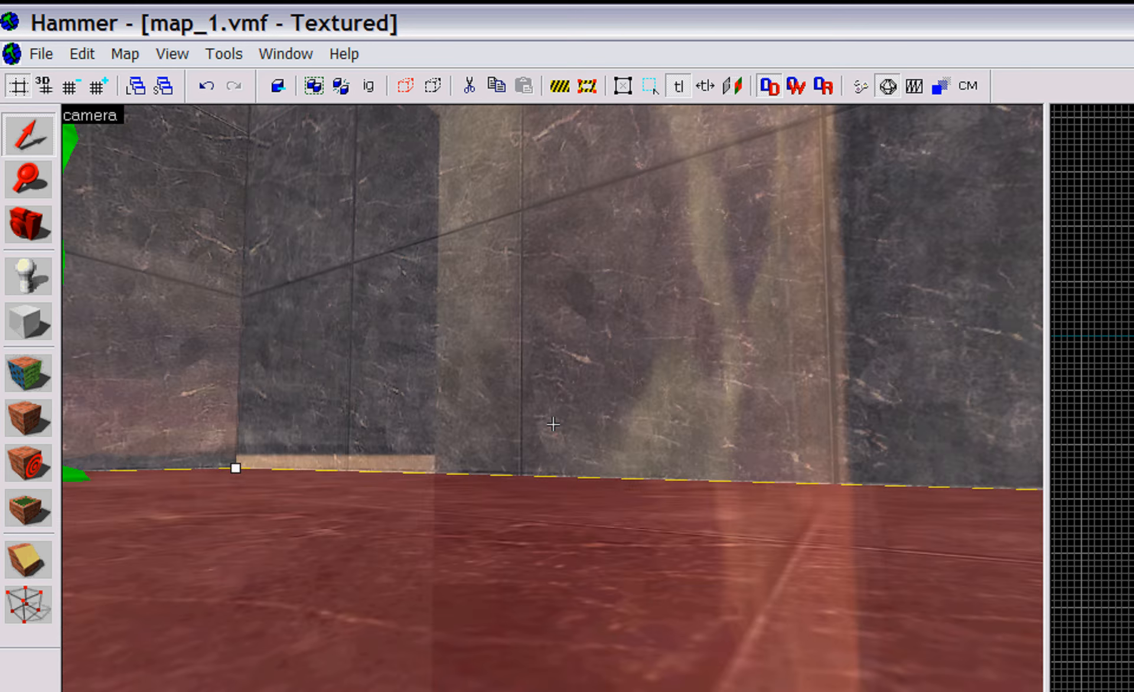
key("w")
key("w")
key("w")
key("z")
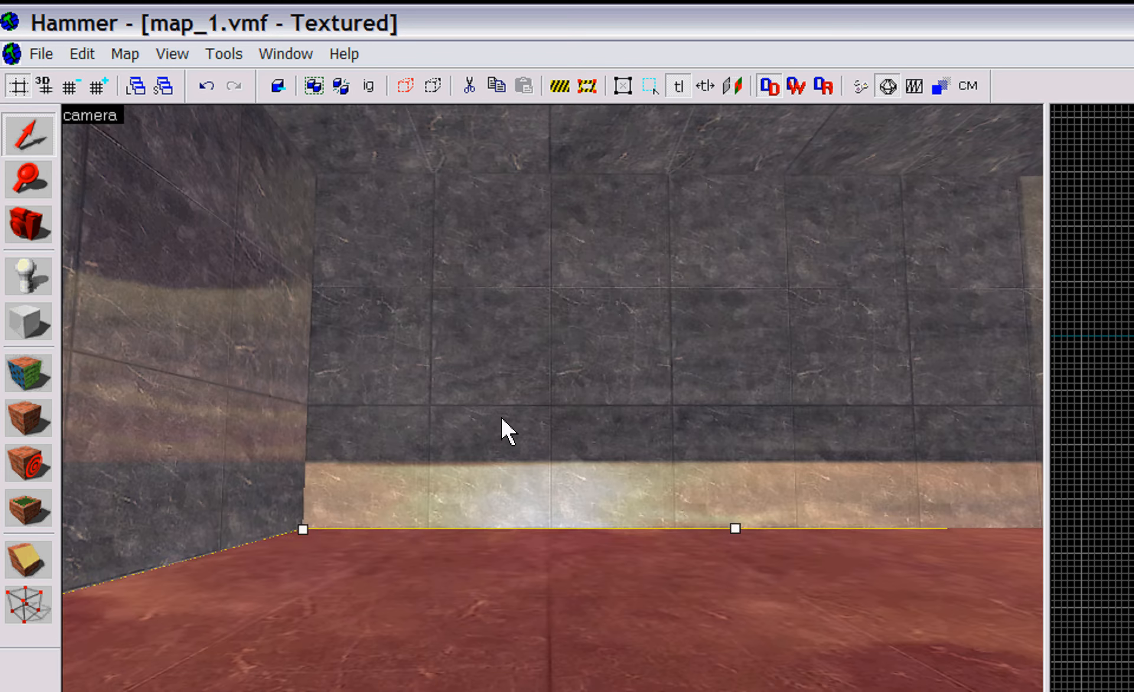
left_click(502, 432)
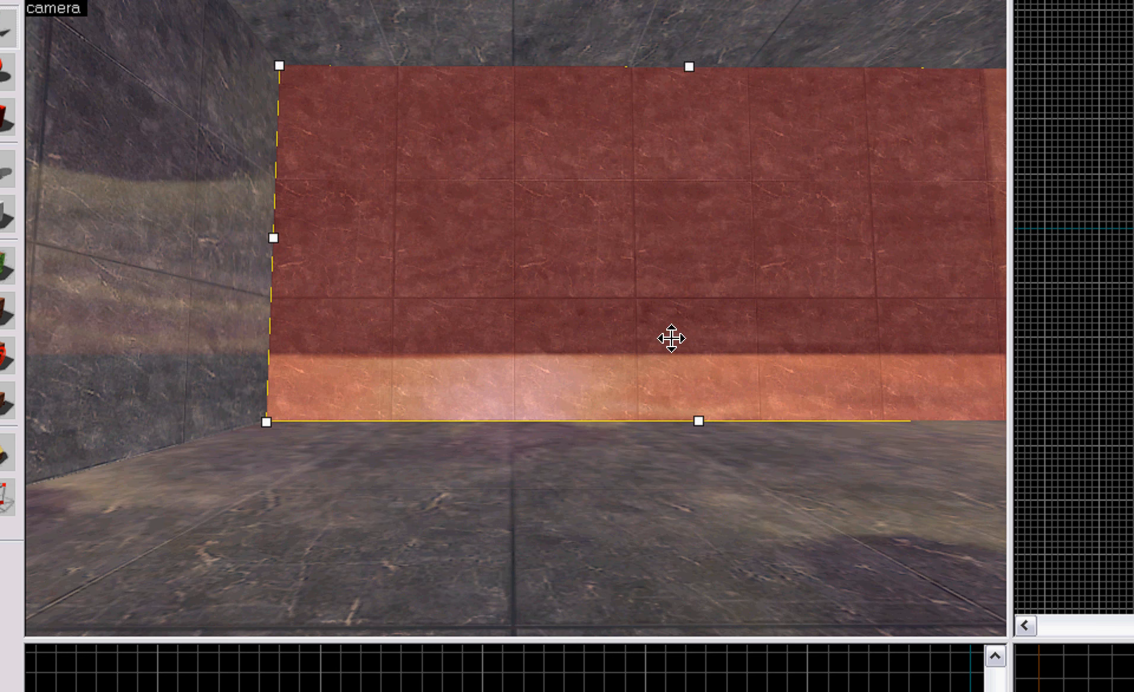
left_click_drag(269, 233, 302, 239)
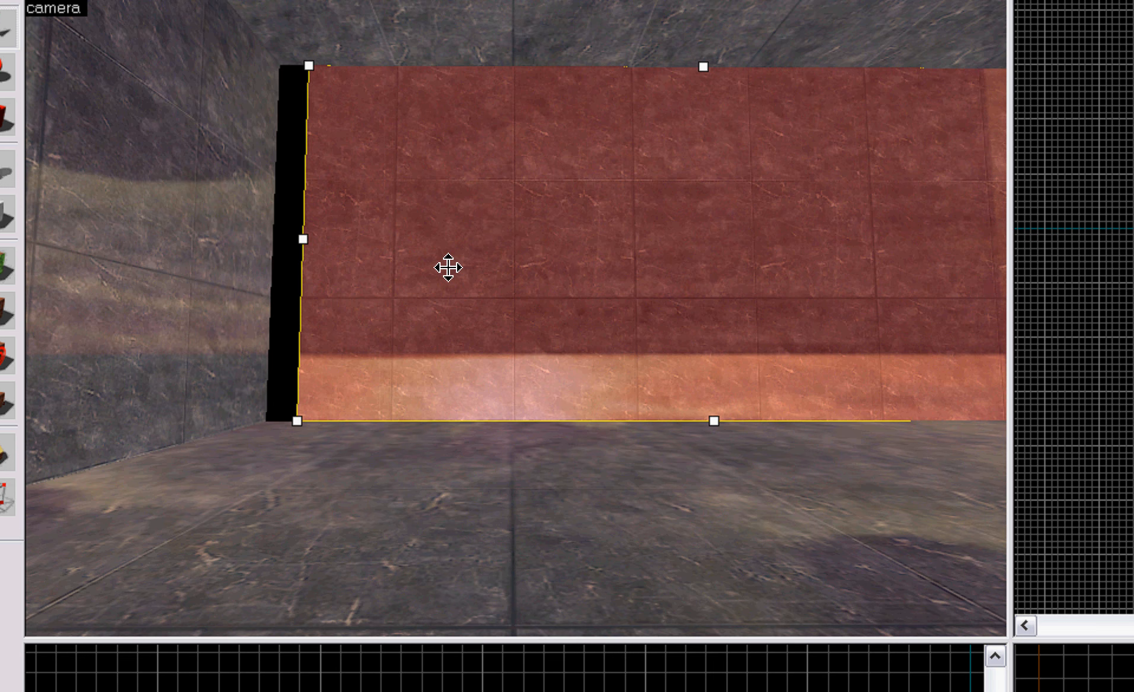
Step: Examine the corner gap between the shortened wall and its neighbour from several positions inside the room
key("z")
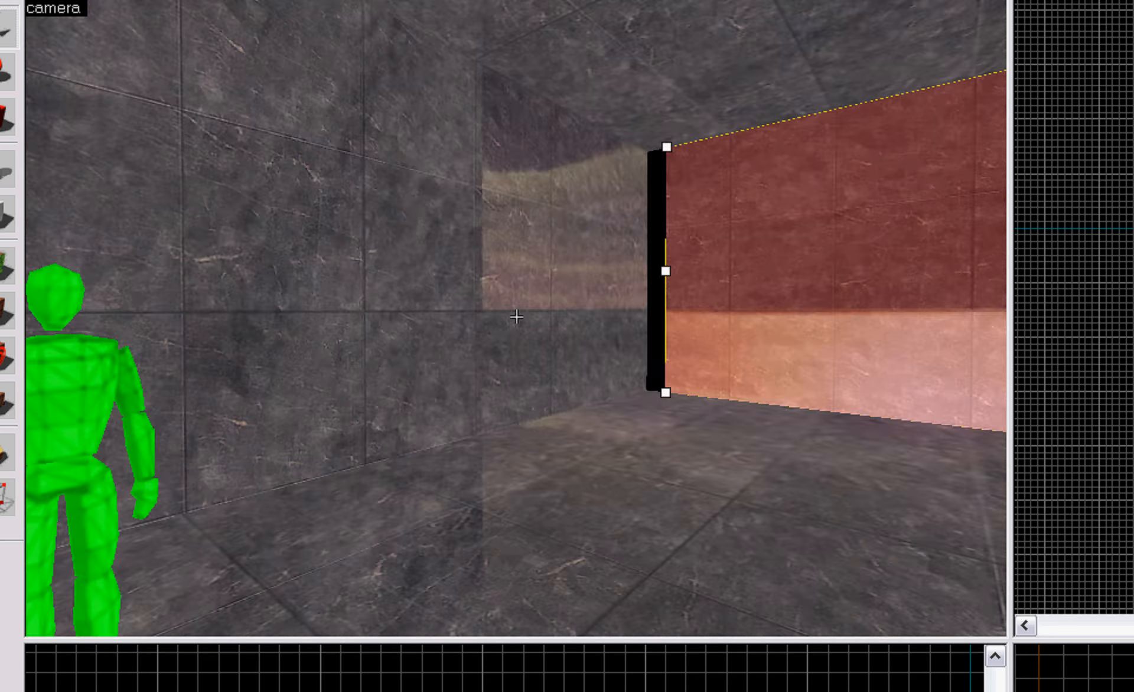
key("w")
key("w")
key("a")
key("s")
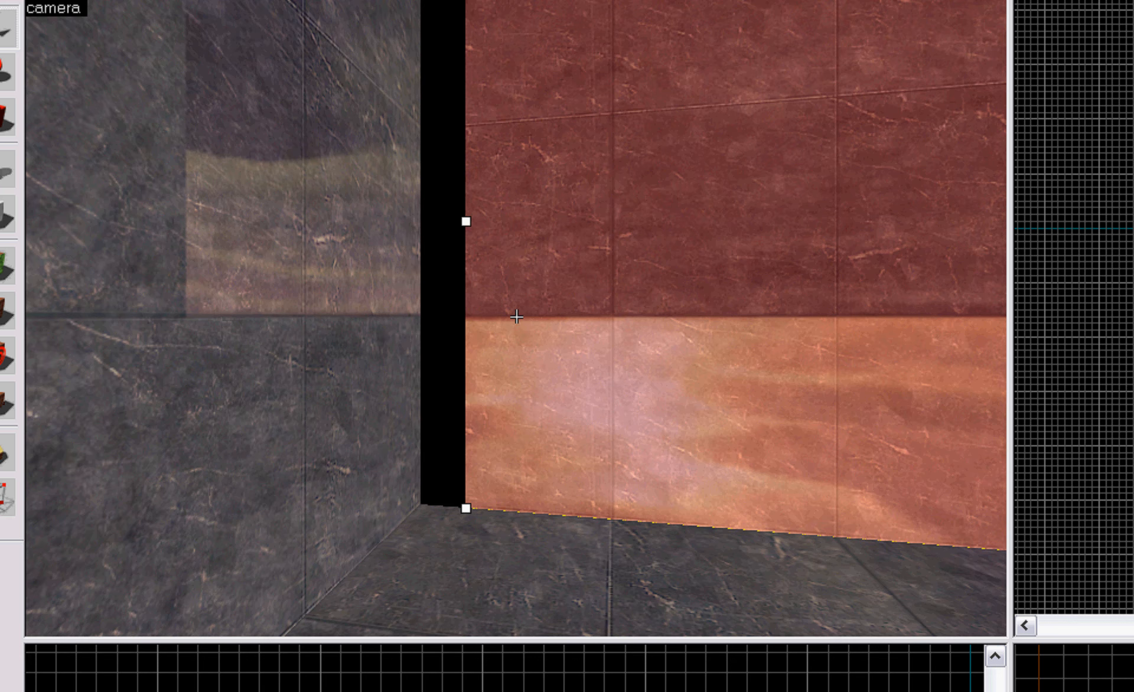
key("s")
key("w")
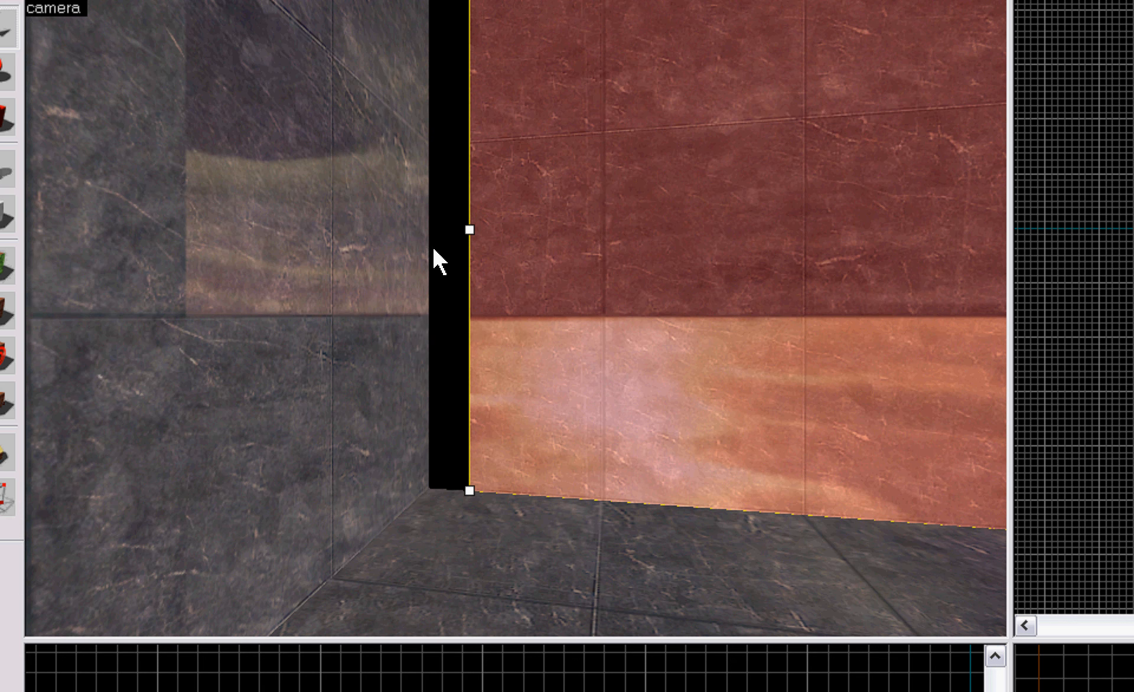
key("z")
key("w")
key("s")
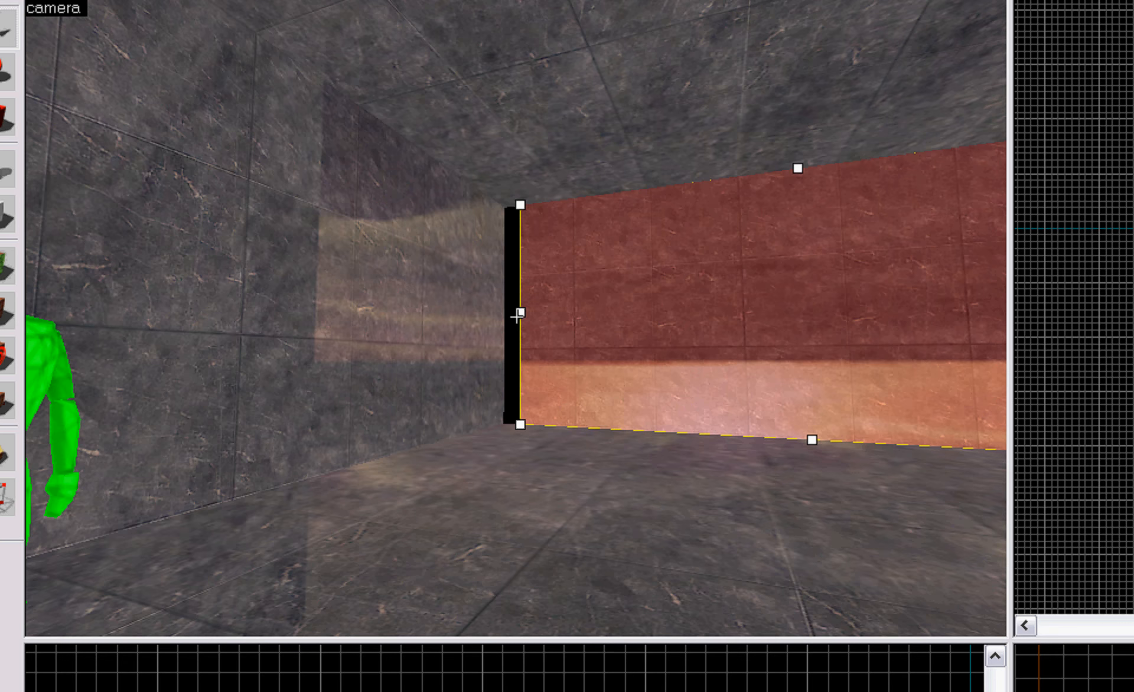
key("w")
key("d")
key("w")
key("a")
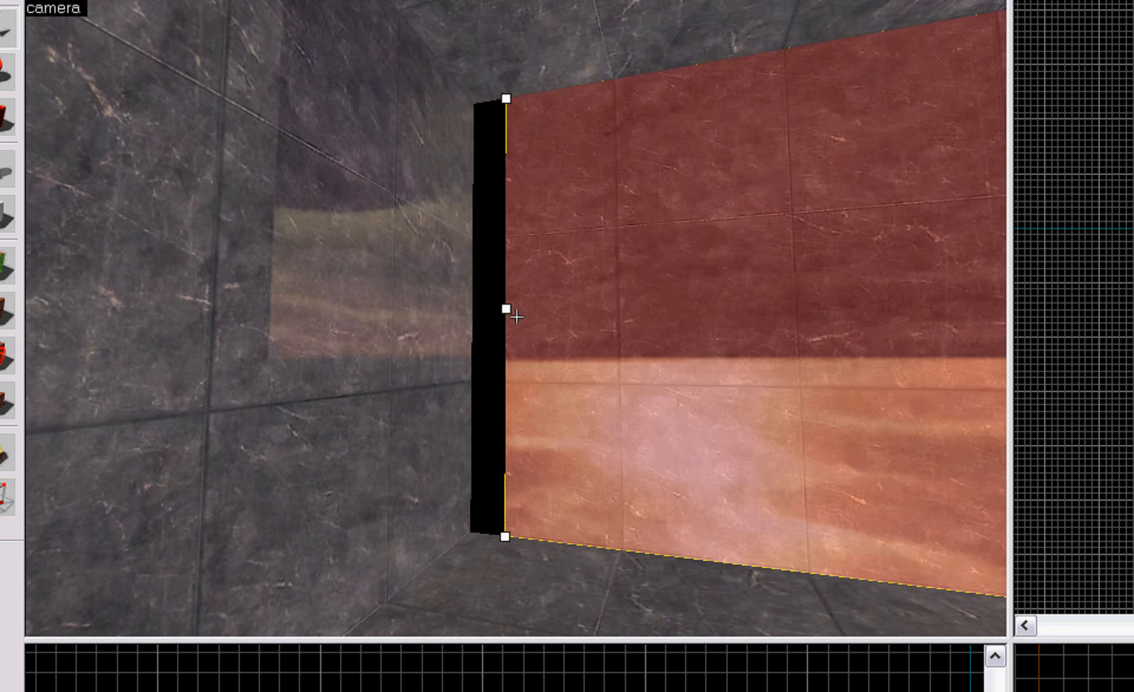
Step: Stretch the shortened wall back against the adjoining wall to seal the corner gap
key("w")
key("z")
left_click_drag(534, 319, 502, 315)
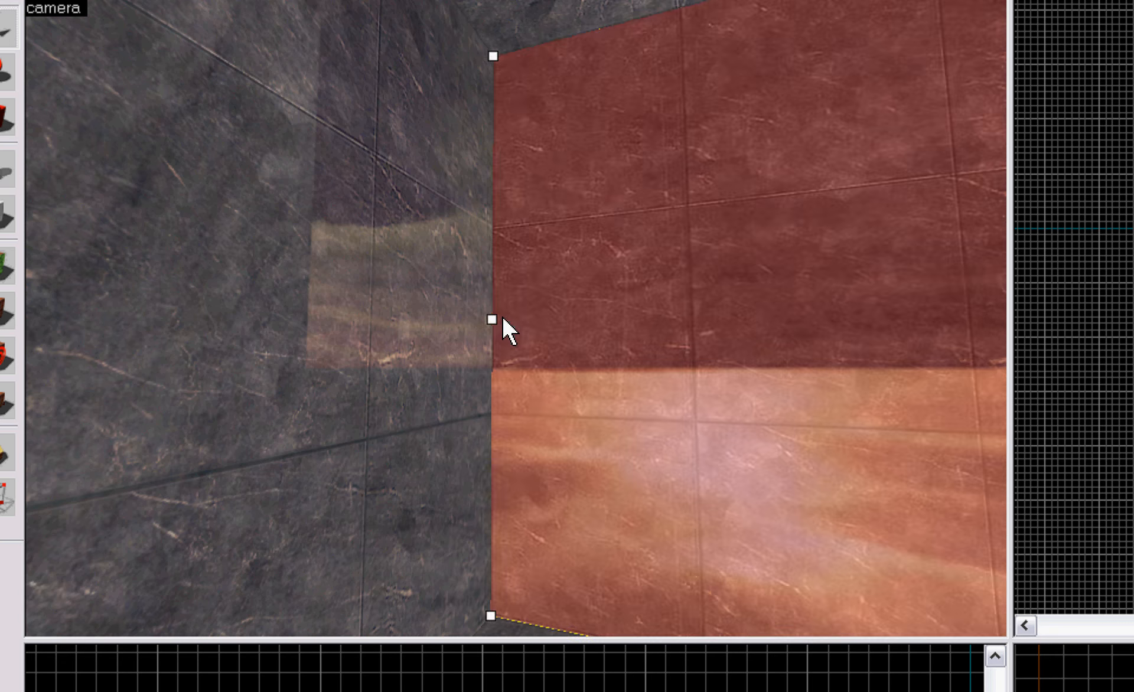